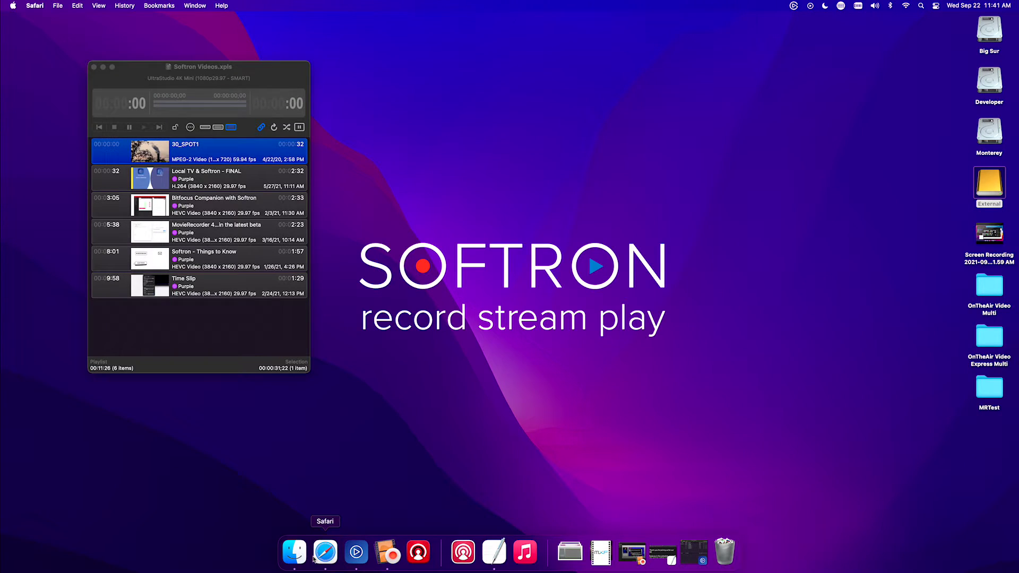
Open Safari and load the local OnTheAir Video welcome page at 127.0.0.1:8081.
{"action": "left_click", "coordinate": [325, 555]}
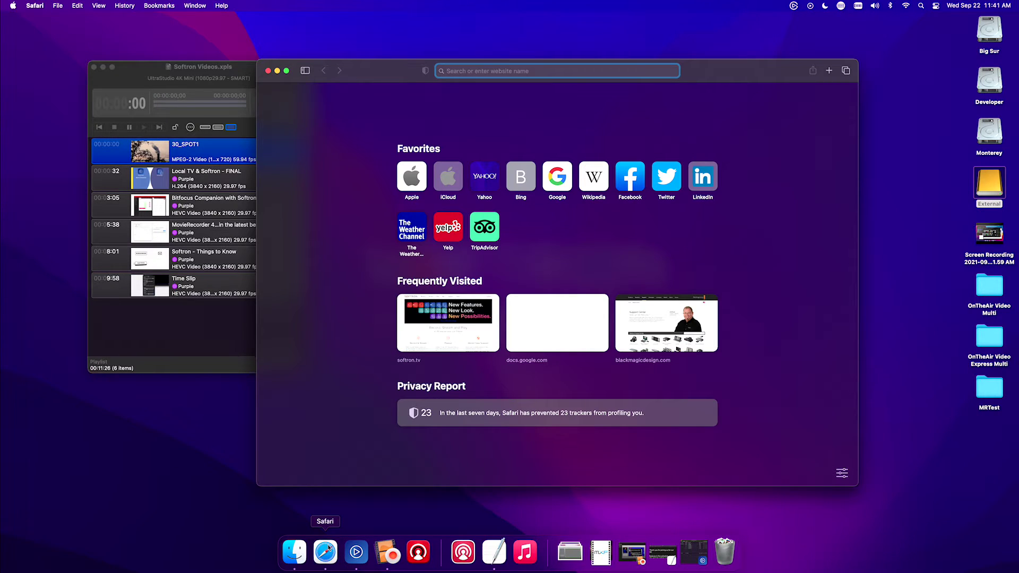
{"action": "type", "text": "127.0.0.1"}
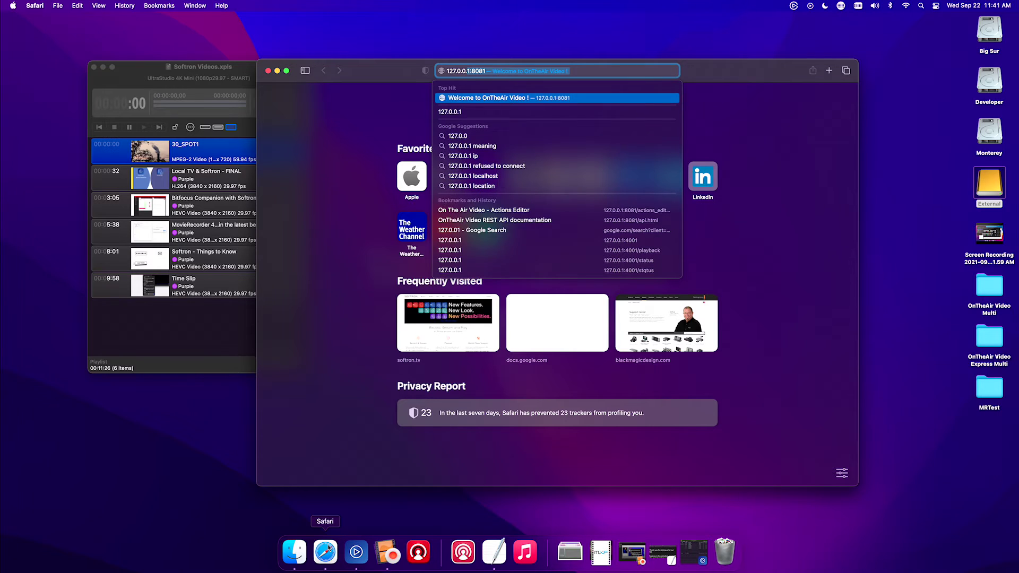
{"action": "type", "text": ":8081"}
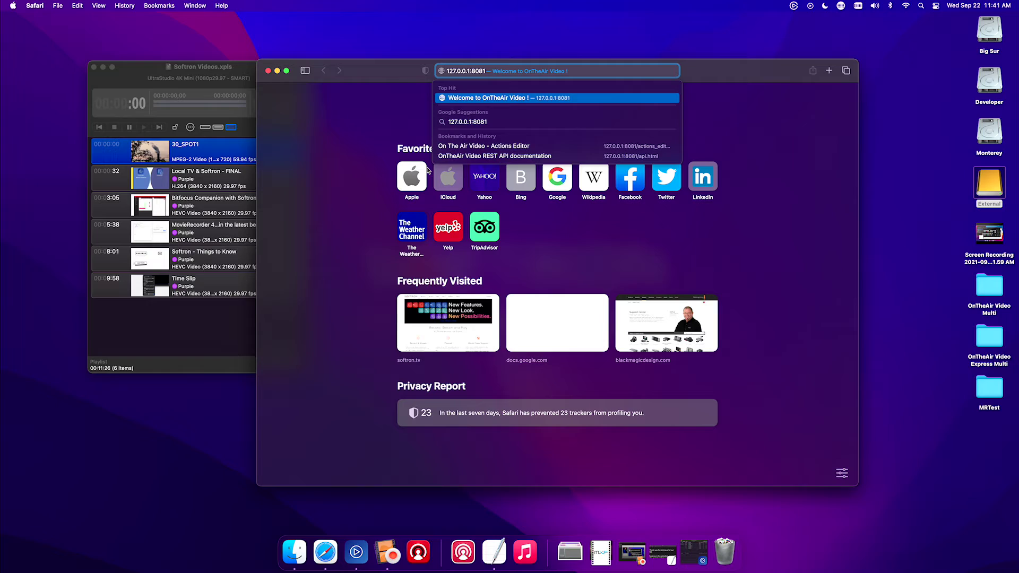
{"action": "left_click", "coordinate": [459, 71]}
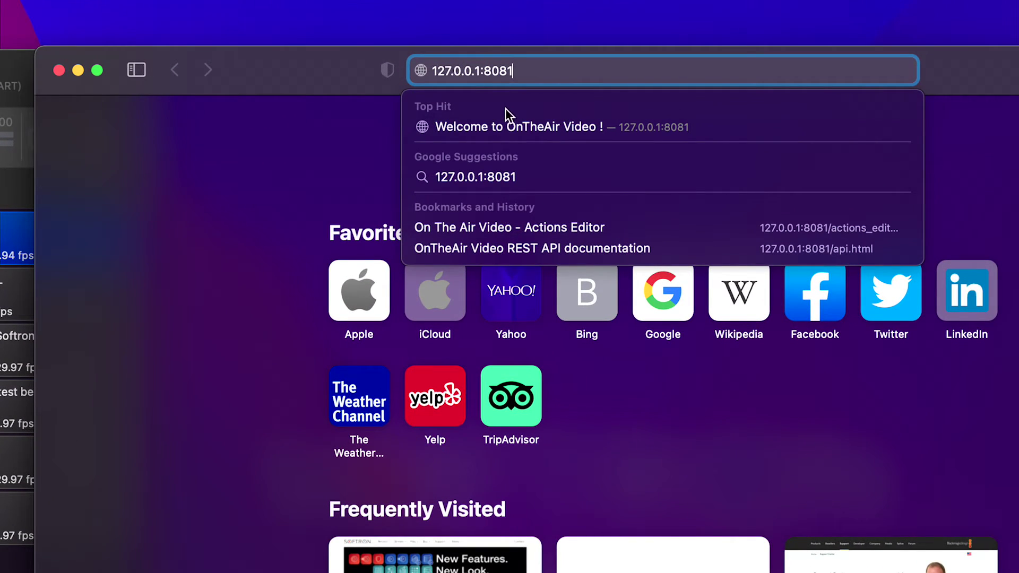
{"action": "left_click", "coordinate": [507, 126]}
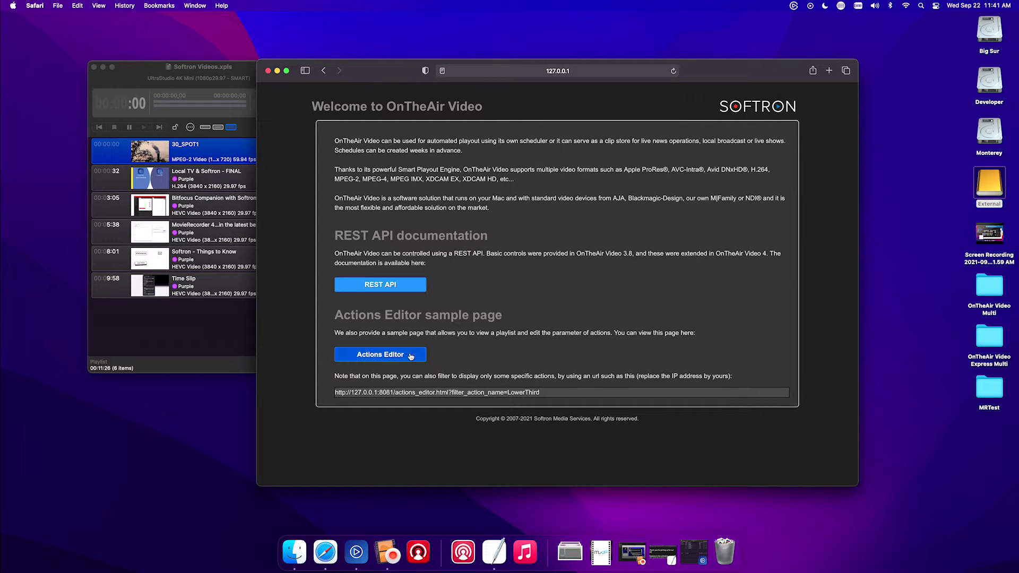
{"action": "left_click", "coordinate": [390, 287]}
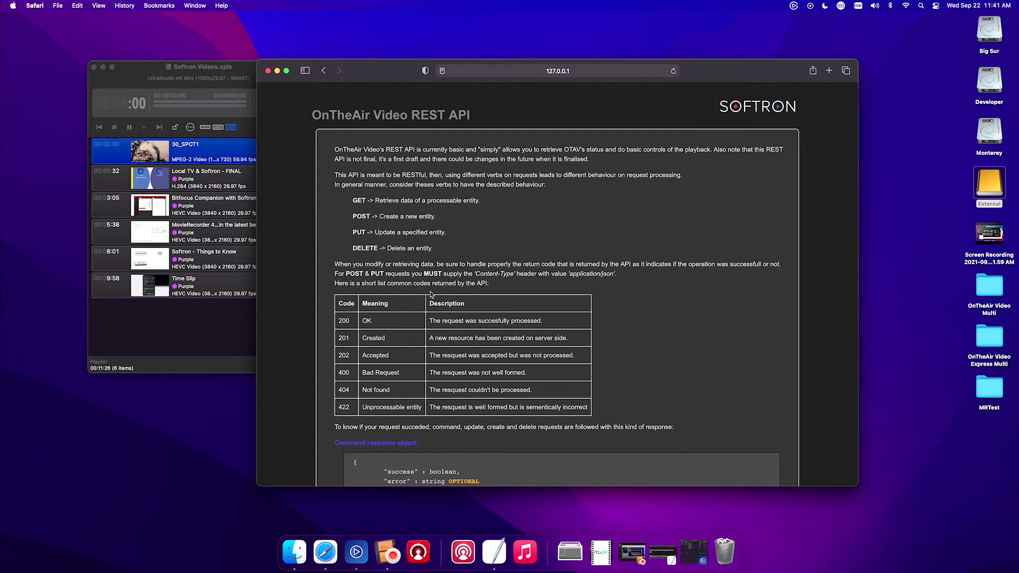
{"action": "scroll", "coordinate": [431, 293], "scroll_direction": "down", "scroll_amount": 10}
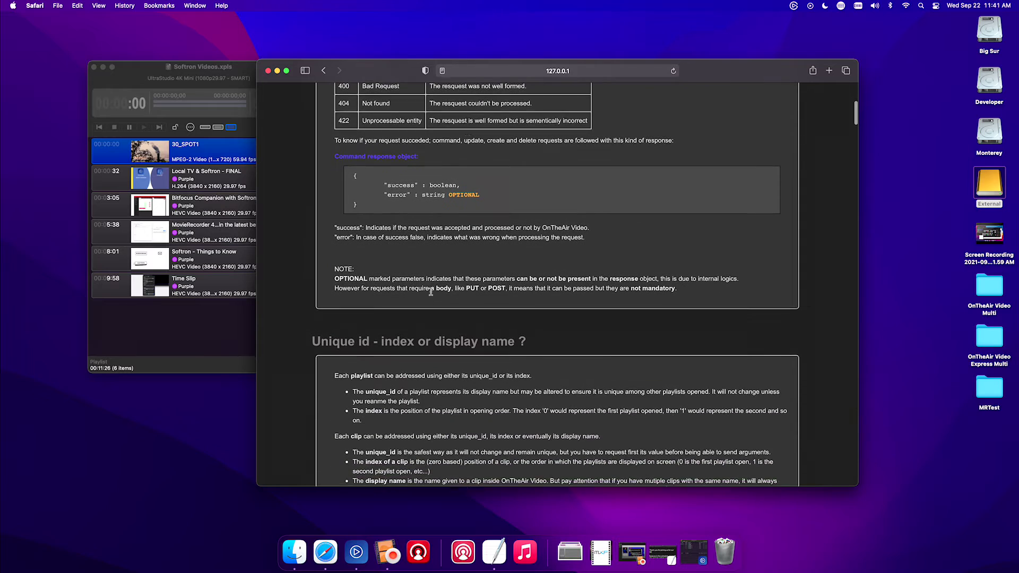
{"action": "scroll", "coordinate": [431, 294], "scroll_direction": "down", "scroll_amount": 3}
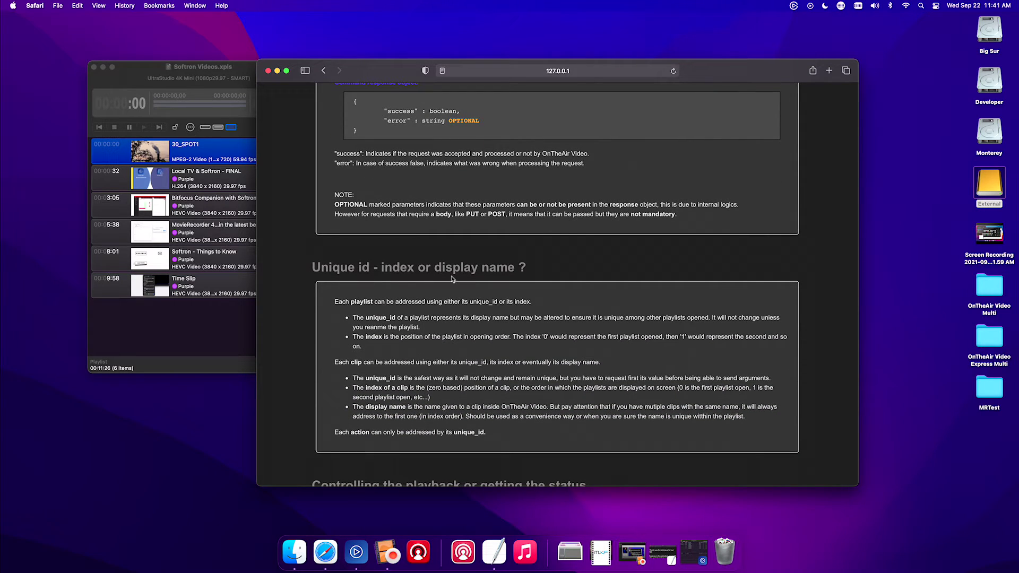
{"action": "scroll", "coordinate": [452, 279], "scroll_direction": "down", "scroll_amount": 11}
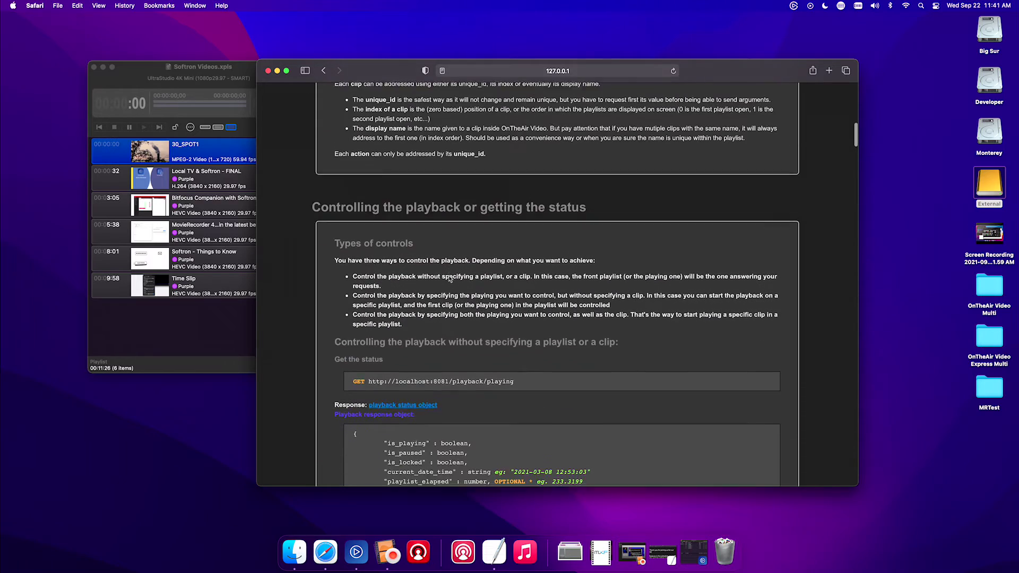
{"action": "scroll", "coordinate": [448, 278], "scroll_direction": "down", "scroll_amount": 20}
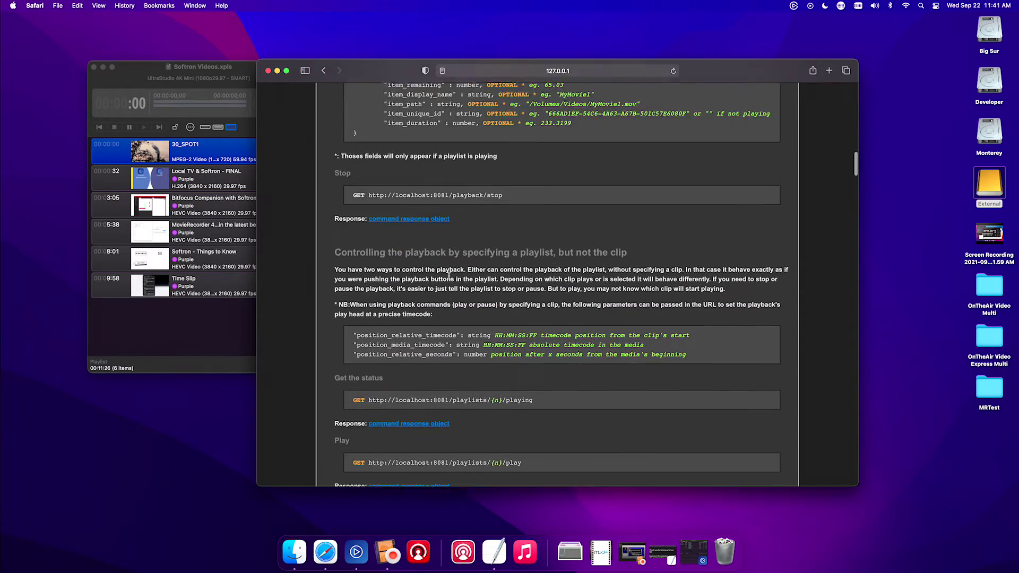
{"action": "scroll", "coordinate": [449, 276], "scroll_direction": "down", "scroll_amount": 12}
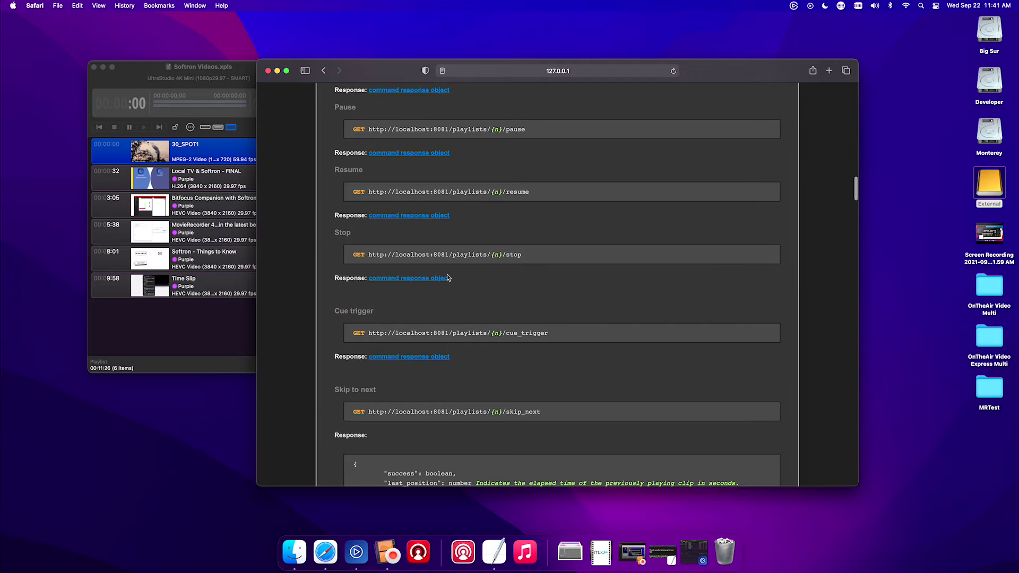
{"action": "scroll", "coordinate": [444, 277], "scroll_direction": "down", "scroll_amount": 6}
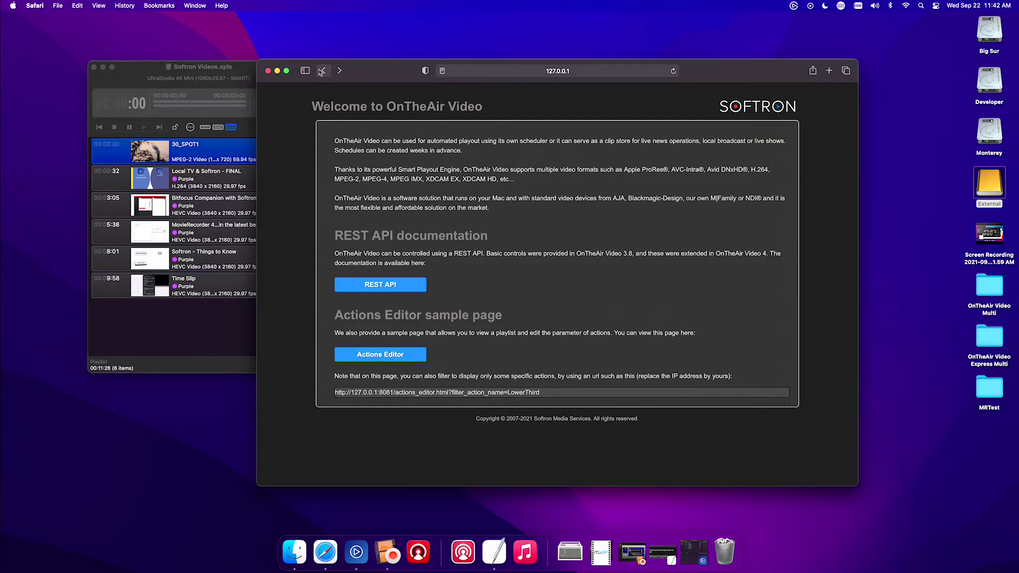
Load the Softron Videos playlist in the Actions Editor sample page.
{"action": "left_click", "coordinate": [386, 360]}
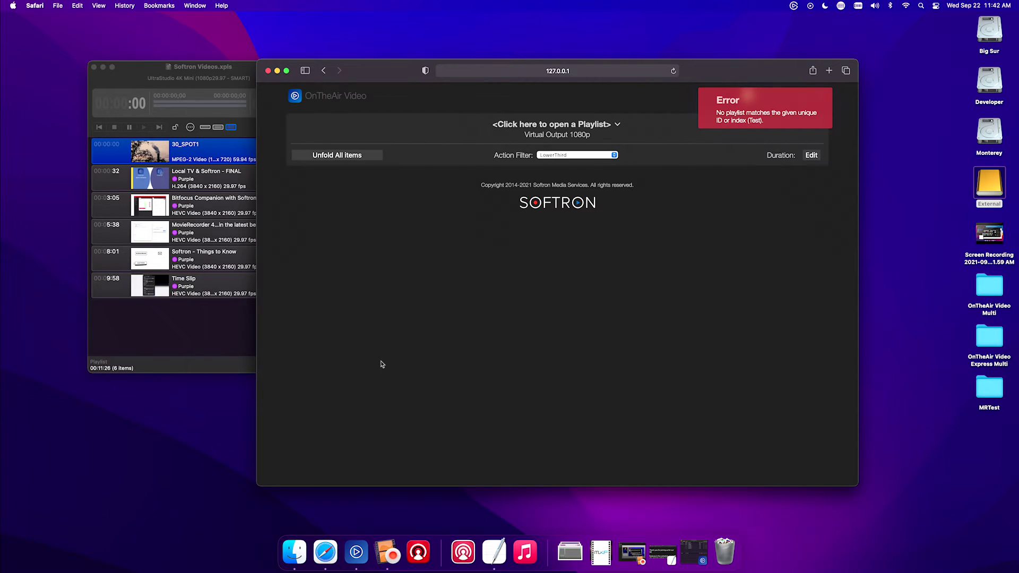
{"action": "left_click", "coordinate": [605, 127]}
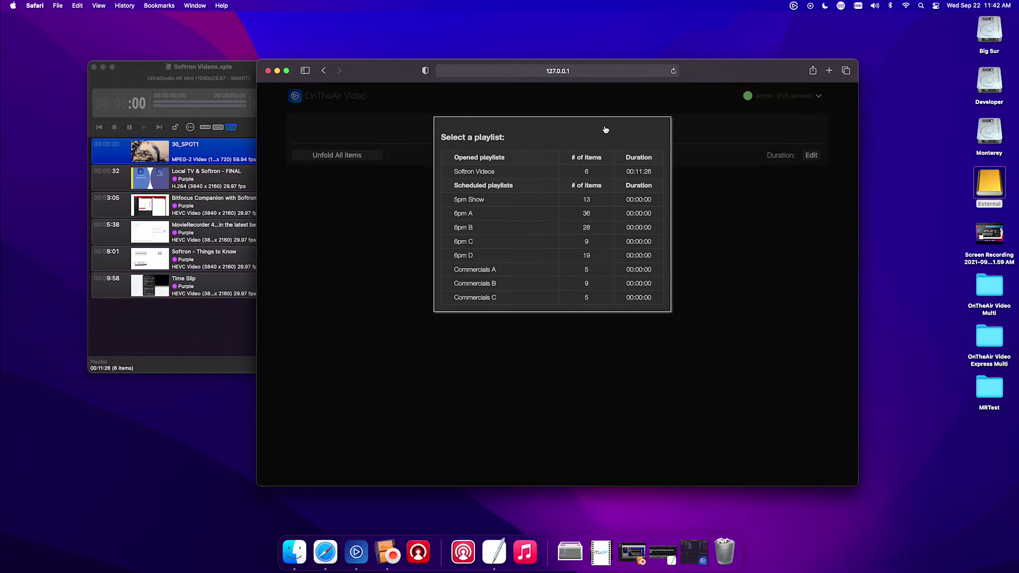
{"action": "left_click", "coordinate": [543, 172]}
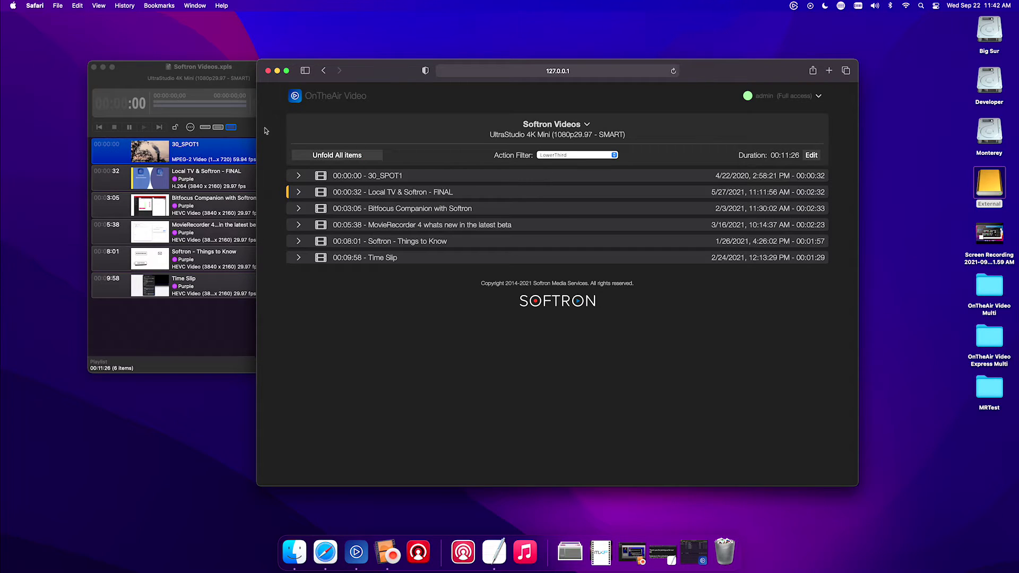
Expand the Local TV & Softron - FINAL clip and pick a new start transition.
{"action": "left_click_drag", "start_coordinate": [336, 66], "coordinate": [419, 63]}
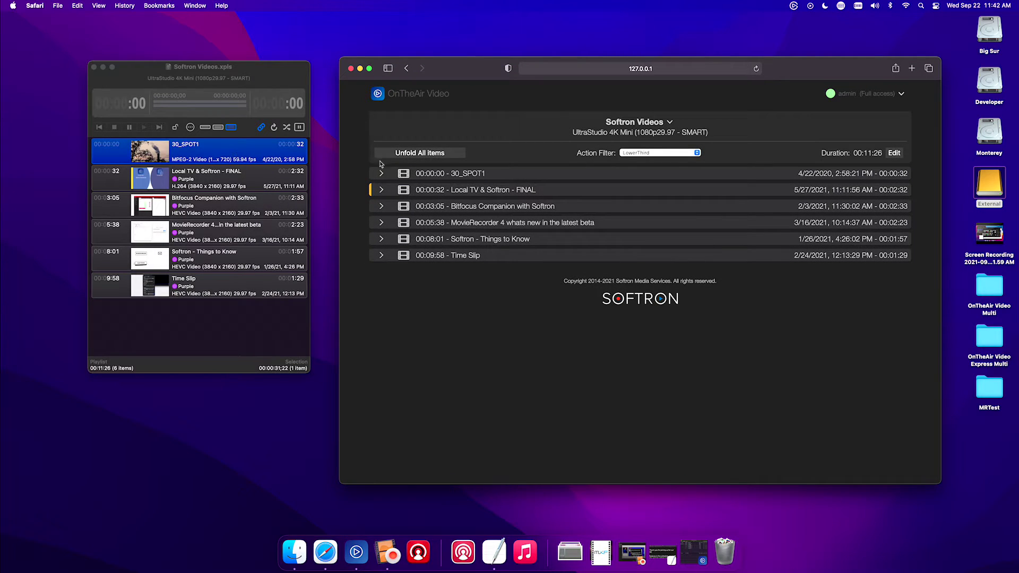
{"action": "left_click", "coordinate": [381, 190]}
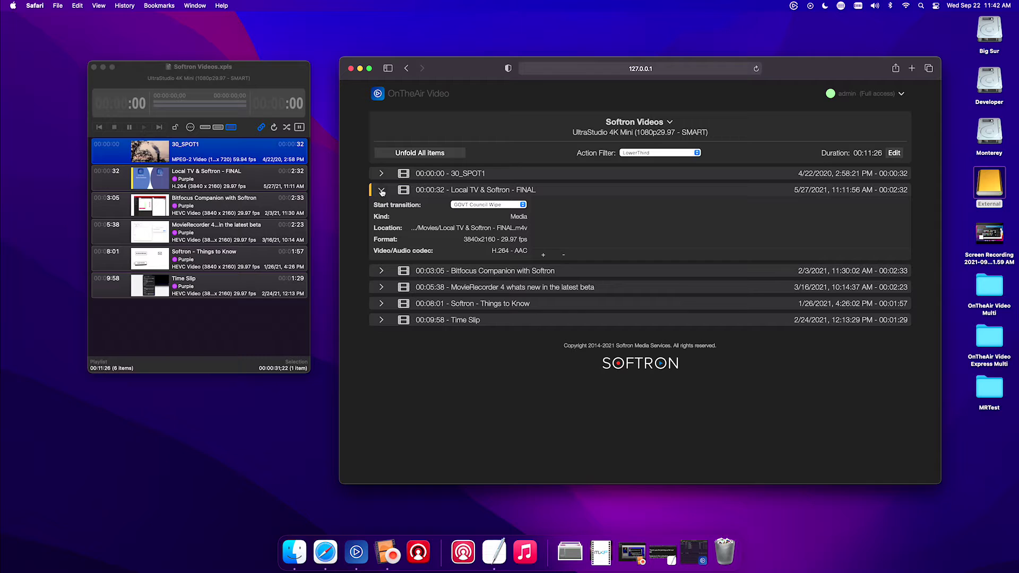
{"action": "left_click", "coordinate": [493, 205]}
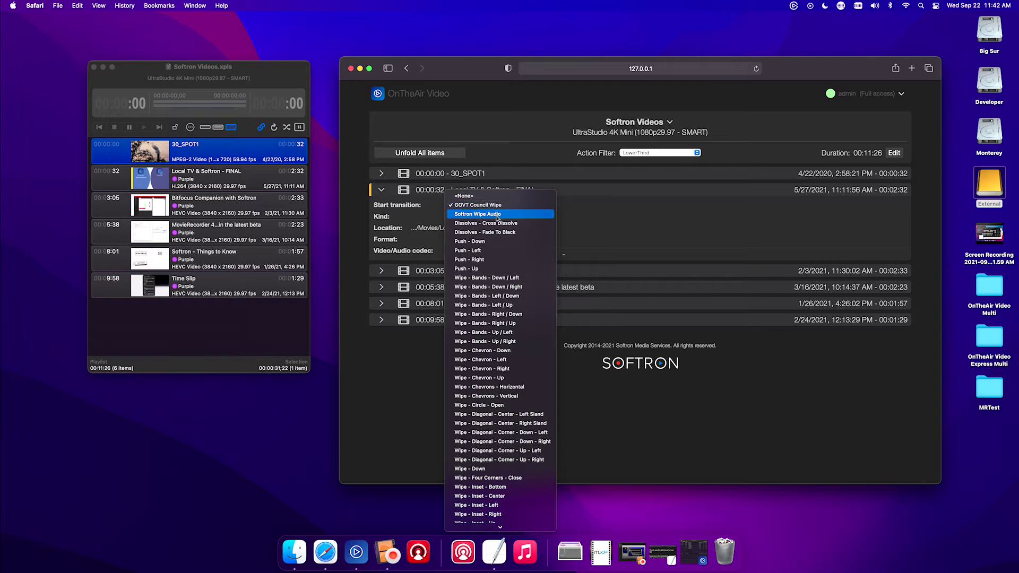
{"action": "left_click", "coordinate": [498, 218]}
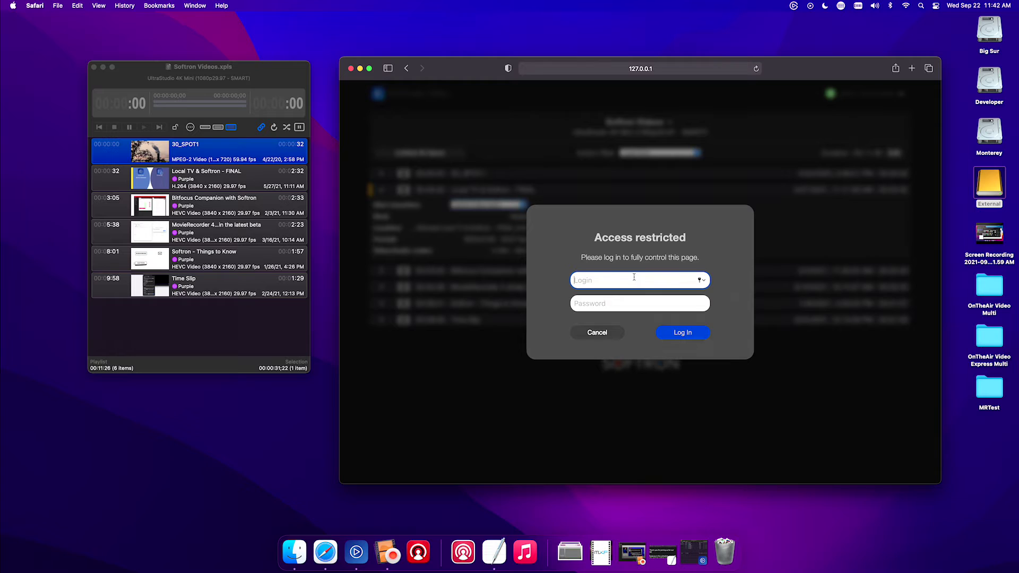
Show the HTTP Server settings in OnTheAir Video's Preferences.
{"action": "key", "text": "super+Tab"}
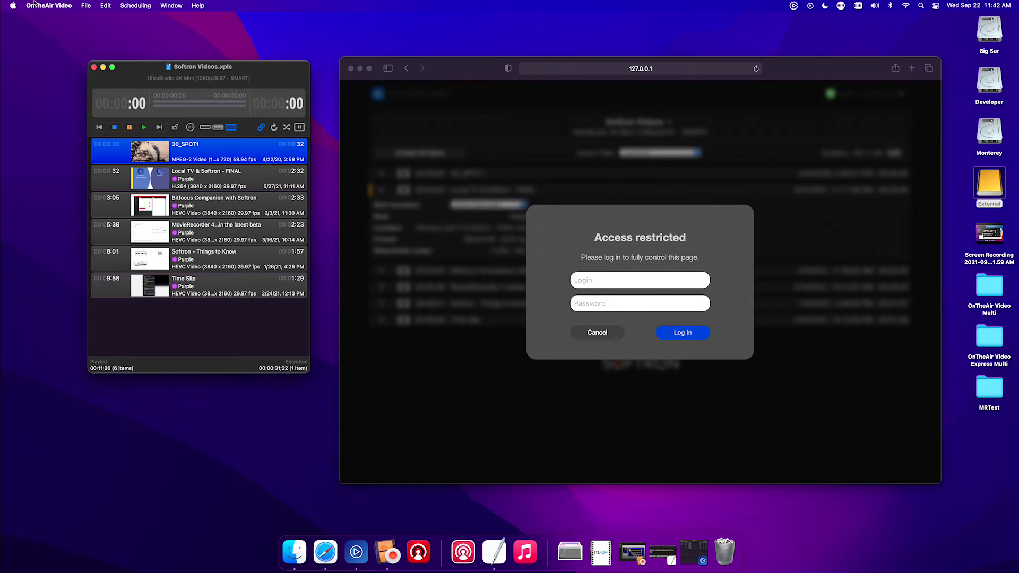
{"action": "left_click", "coordinate": [34, 5]}
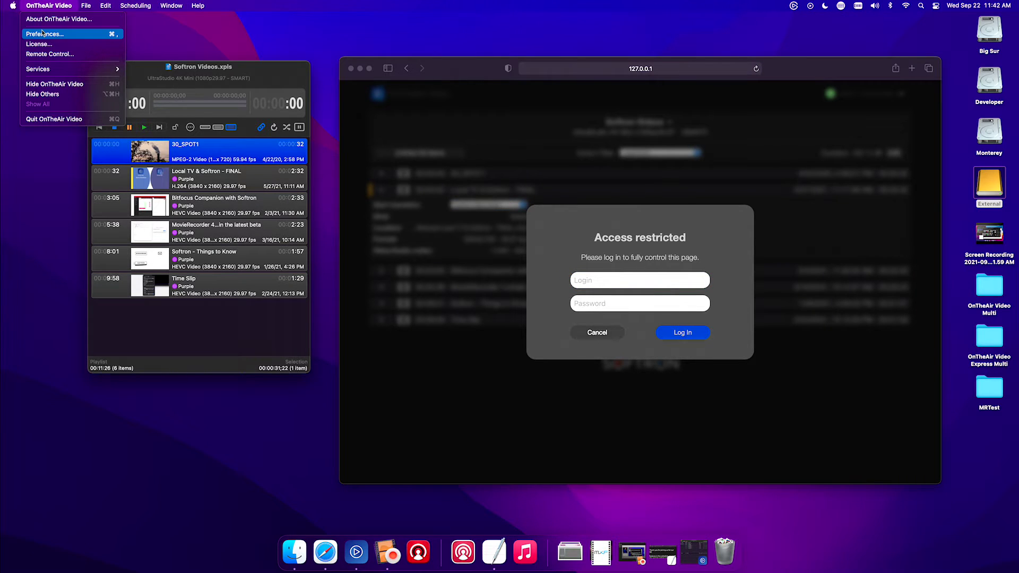
{"action": "left_click", "coordinate": [42, 33]}
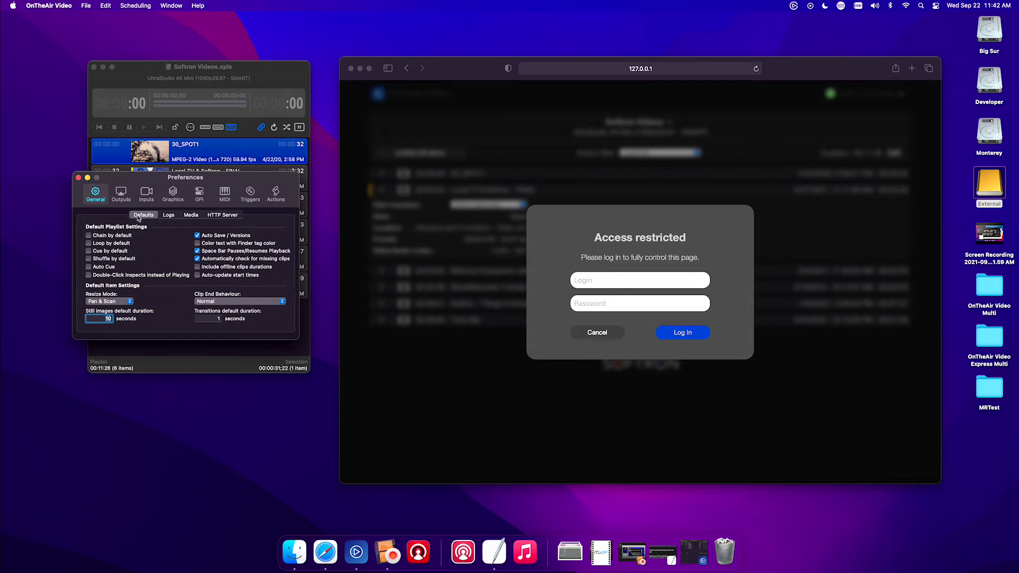
{"action": "left_click", "coordinate": [214, 216]}
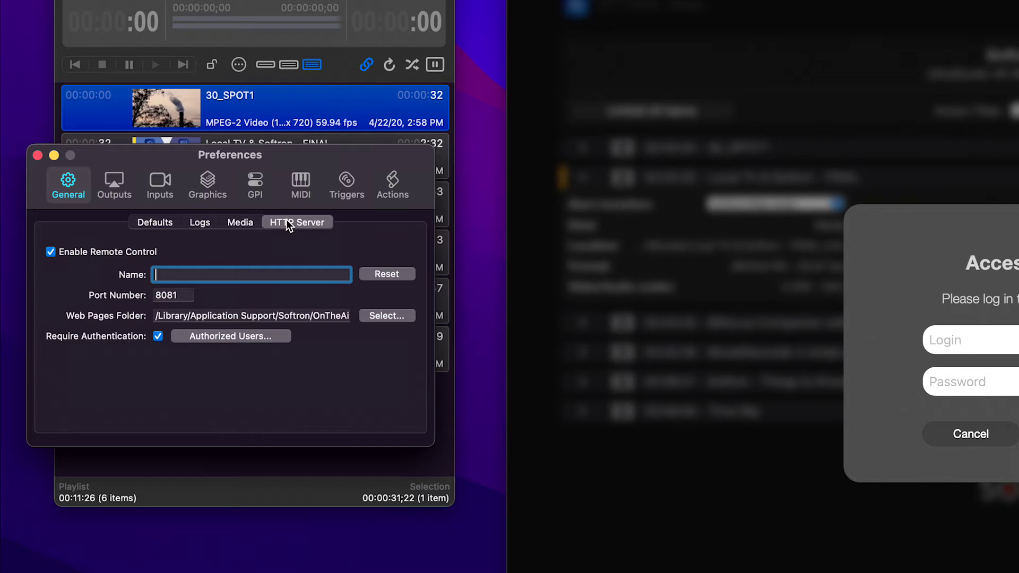
Set a new password for the Full Access authorized web user and close the users window.
{"action": "left_click", "coordinate": [222, 337]}
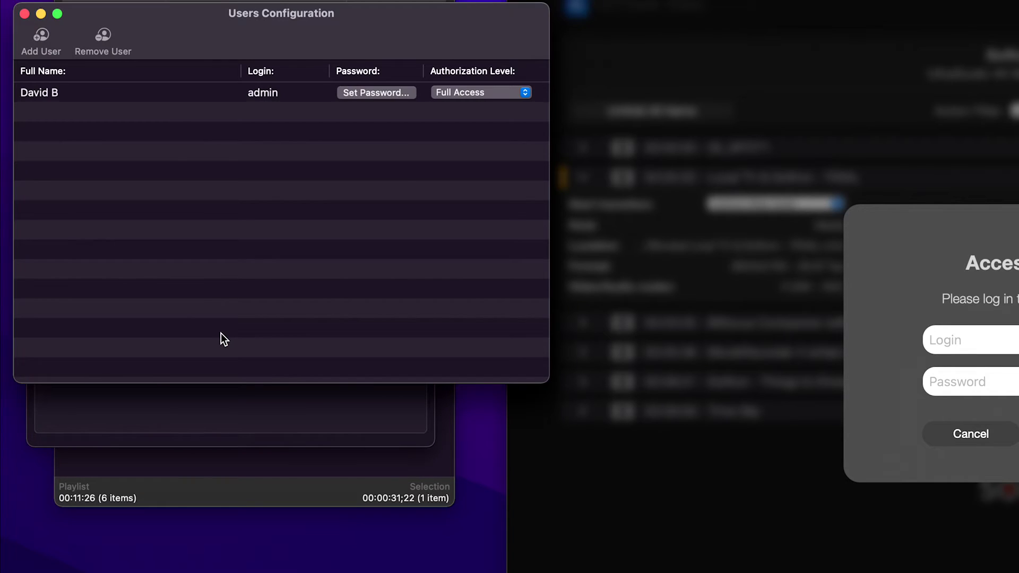
{"action": "left_click", "coordinate": [107, 94]}
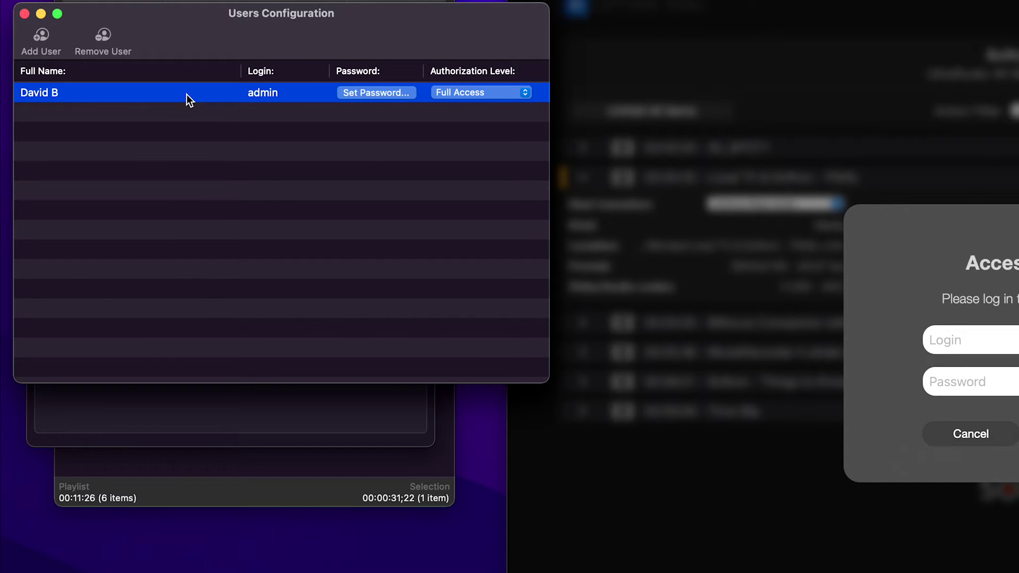
{"action": "left_click", "coordinate": [361, 96]}
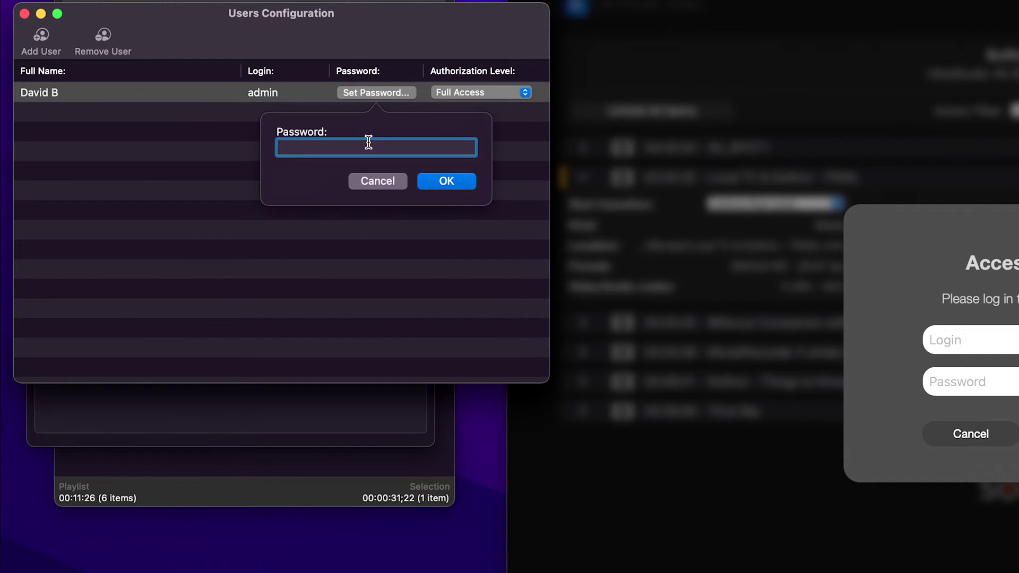
{"action": "type", "text": "admin"}
{"action": "left_click", "coordinate": [437, 182]}
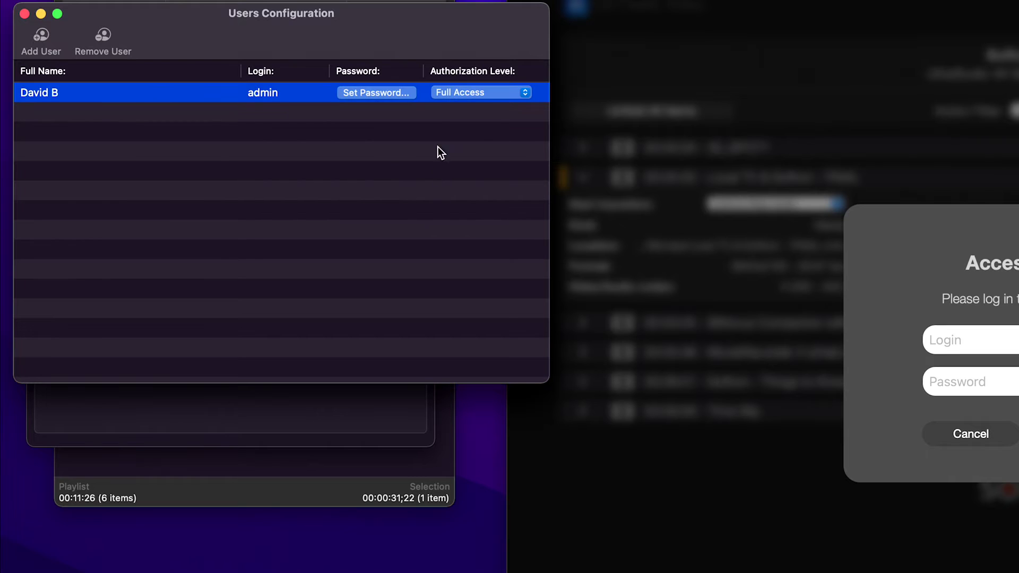
{"action": "left_click", "coordinate": [25, 14]}
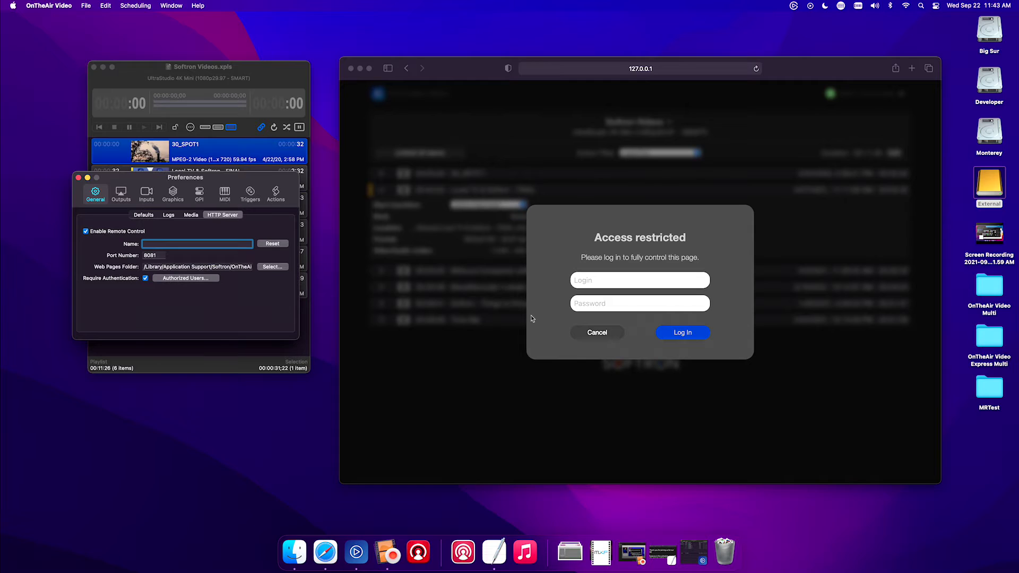
Log in with the authorized user's name and password, then expand the Local TV & Softron - FINAL row.
{"action": "left_click", "coordinate": [589, 281]}
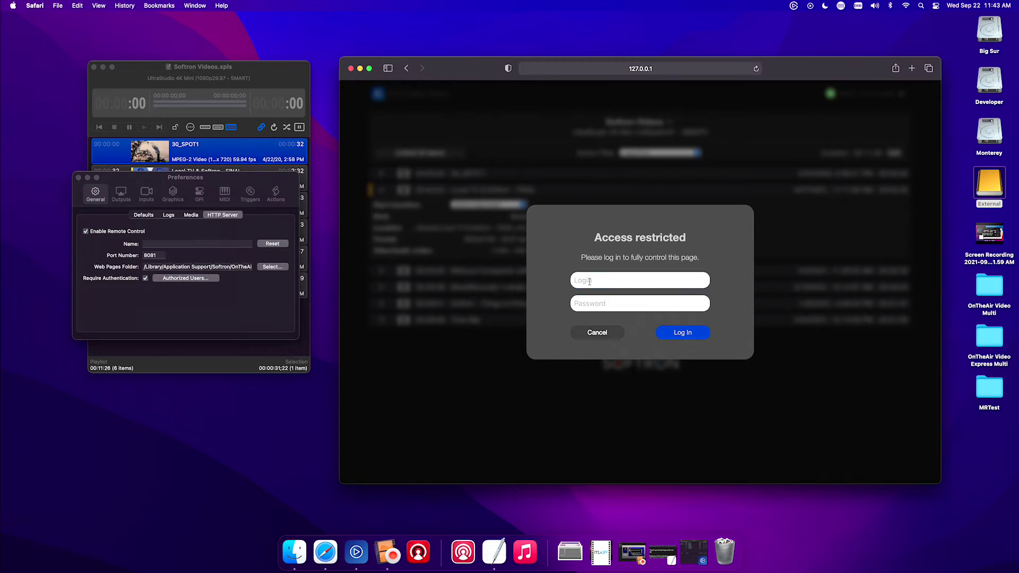
{"action": "type", "text": "admin"}
{"action": "key", "text": "Tab"}
{"action": "type", "text": "admin"}
{"action": "left_click", "coordinate": [692, 336]}
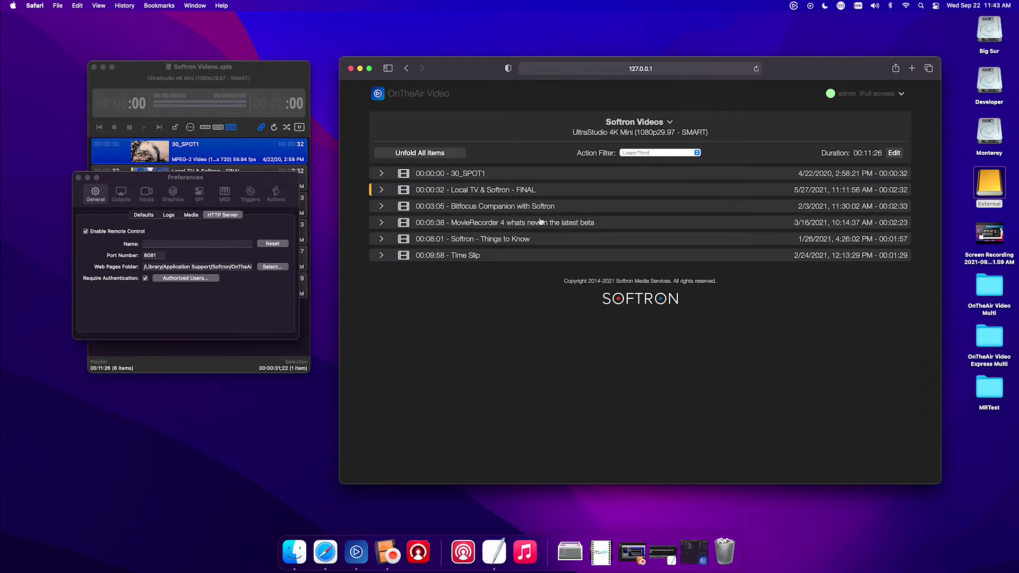
{"action": "left_click", "coordinate": [381, 190]}
Give Local TV & Softron - FINAL a start transition and close the Preferences window.
{"action": "left_click", "coordinate": [503, 209]}
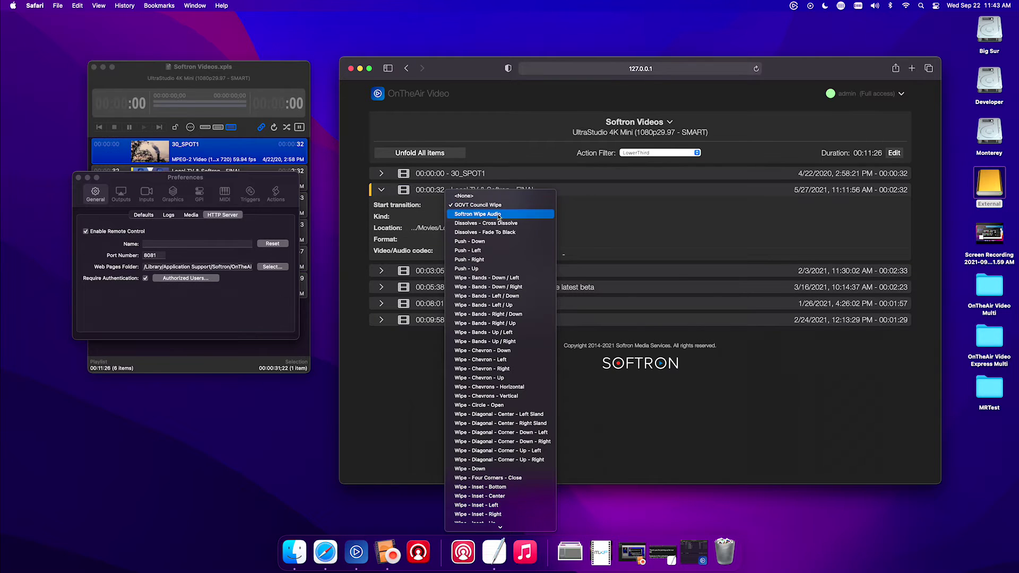
{"action": "left_click", "coordinate": [498, 217]}
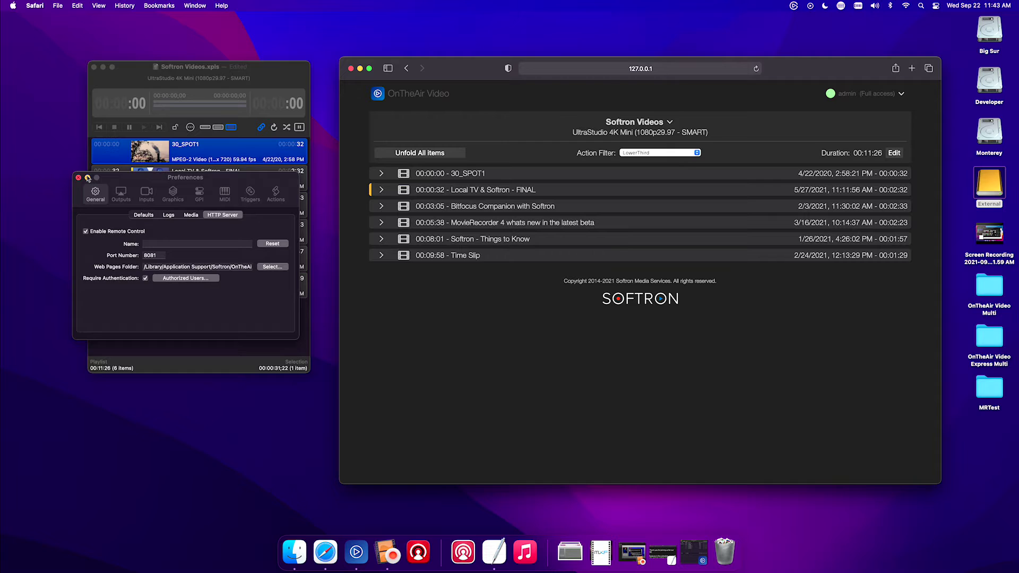
{"action": "left_click", "coordinate": [79, 177]}
Give 30_SPOT1 the GOVT Council Wipe start transition and unfold its details.
{"action": "left_click", "coordinate": [404, 176]}
{"action": "left_click", "coordinate": [621, 189]}
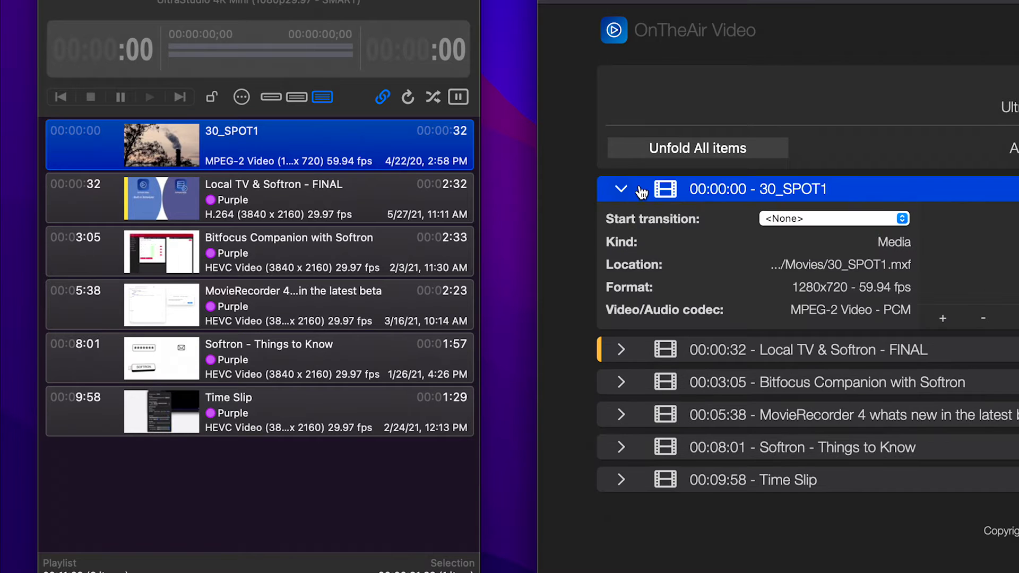
{"action": "left_click", "coordinate": [820, 220]}
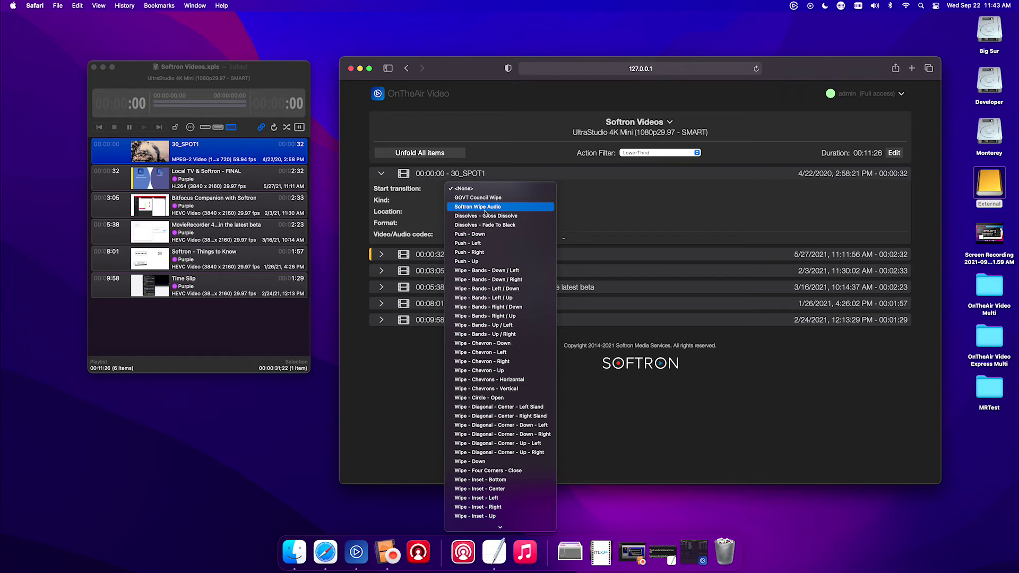
{"action": "left_click", "coordinate": [485, 216]}
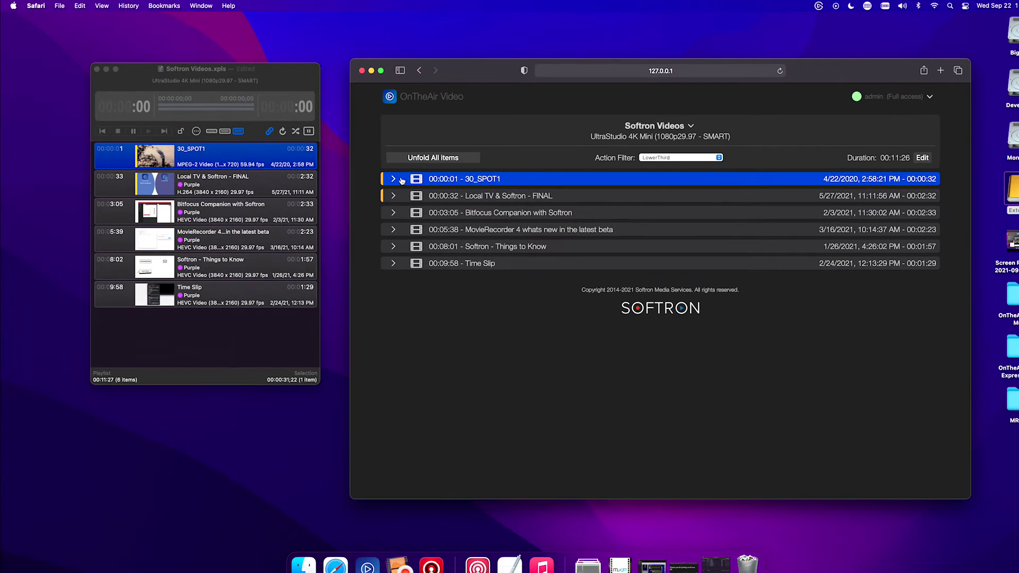
{"action": "left_click", "coordinate": [460, 187]}
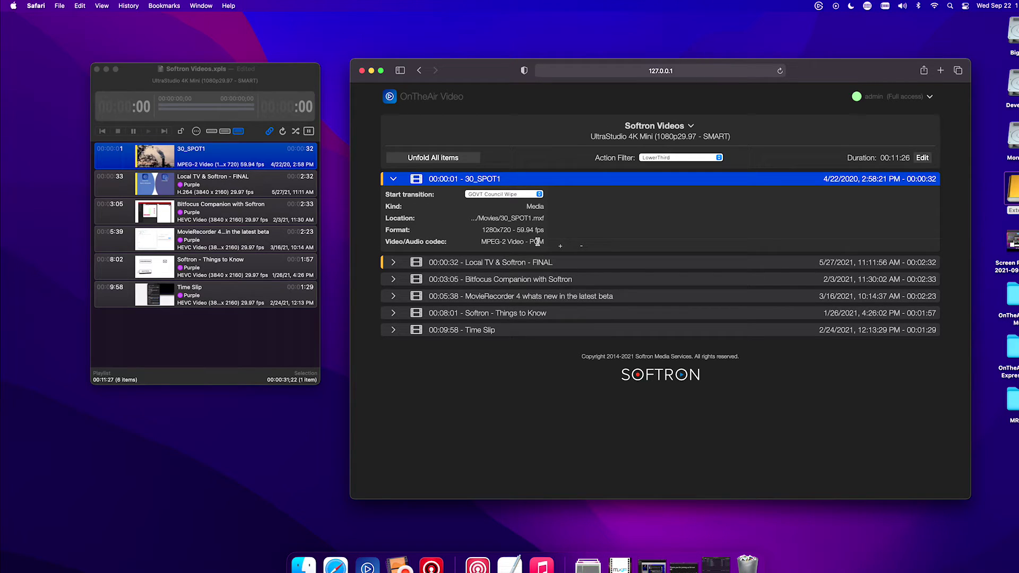
Add a LowerThird Start action to 30_SPOT1 at 00:00:10:00 with text Name##Title, and save it.
{"action": "left_click", "coordinate": [562, 248]}
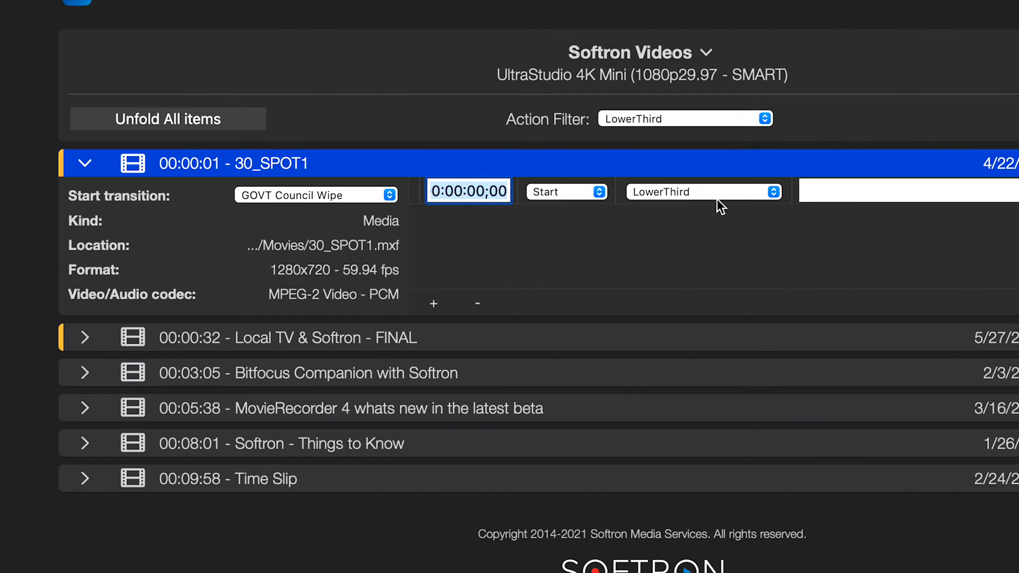
{"action": "left_click", "coordinate": [479, 190]}
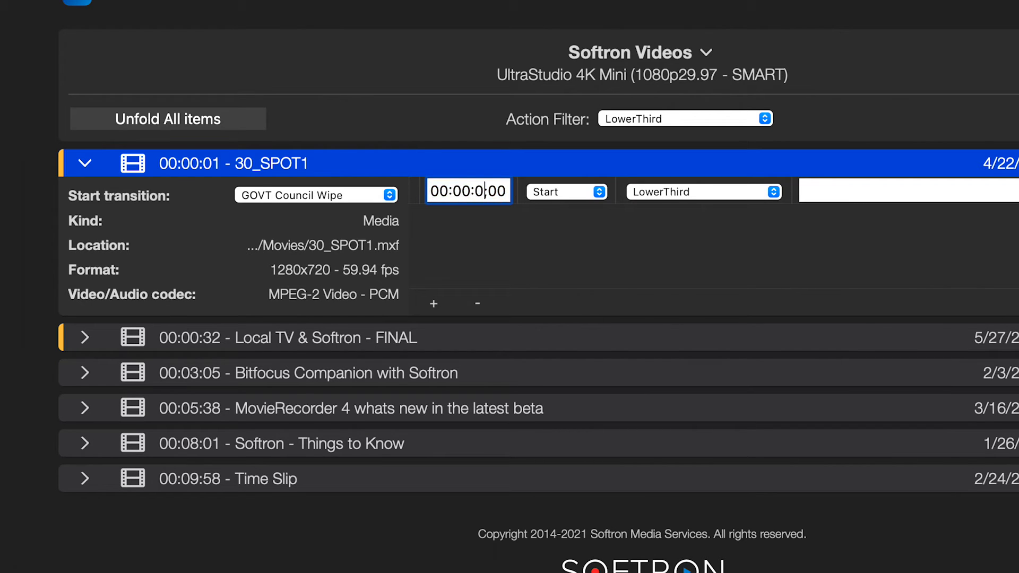
{"action": "key", "text": "BackSpace"}
{"action": "key", "text": "BackSpace"}
{"action": "type", "text": "10"}
{"action": "left_click", "coordinate": [849, 186]}
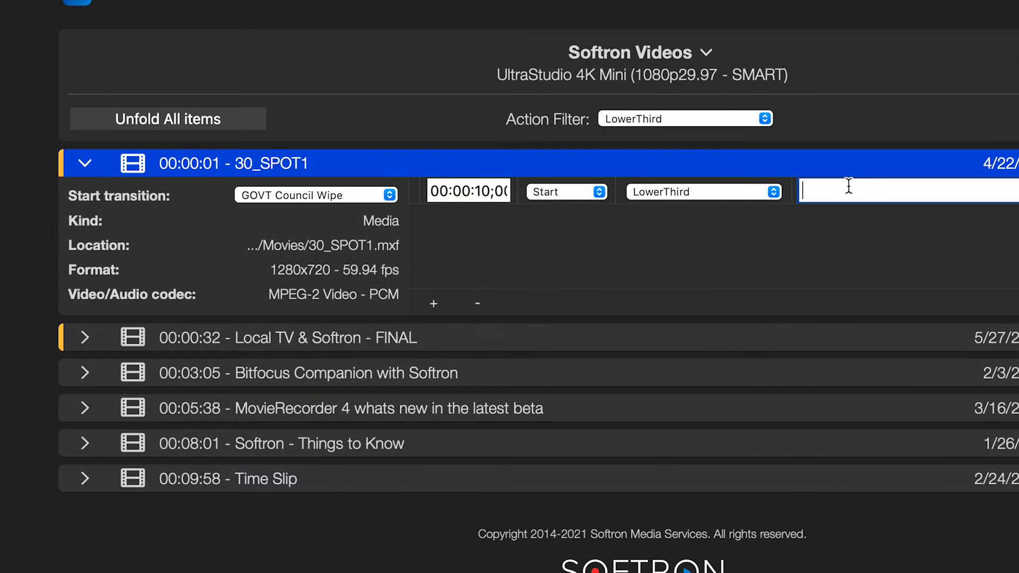
{"action": "type", "text": "Name##Title"}
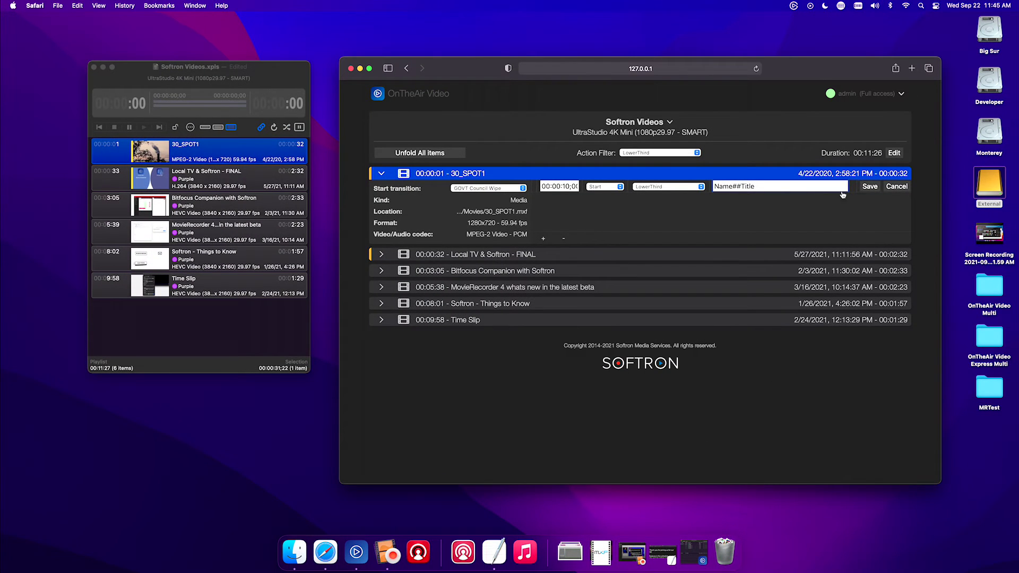
{"action": "left_click", "coordinate": [871, 188]}
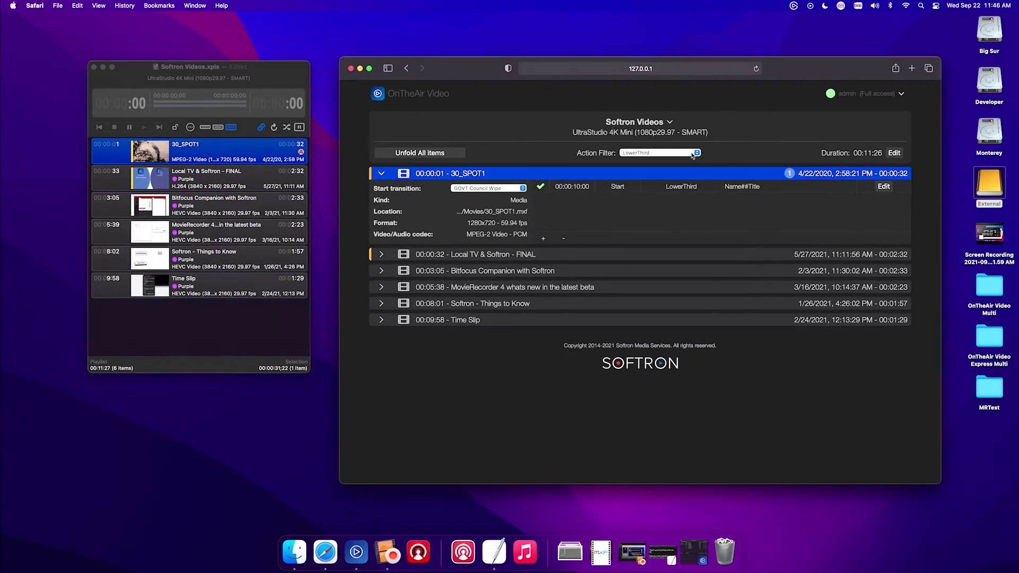
Keep the action filter on LowerThird and unfold all playlist items.
{"action": "left_click", "coordinate": [693, 154]}
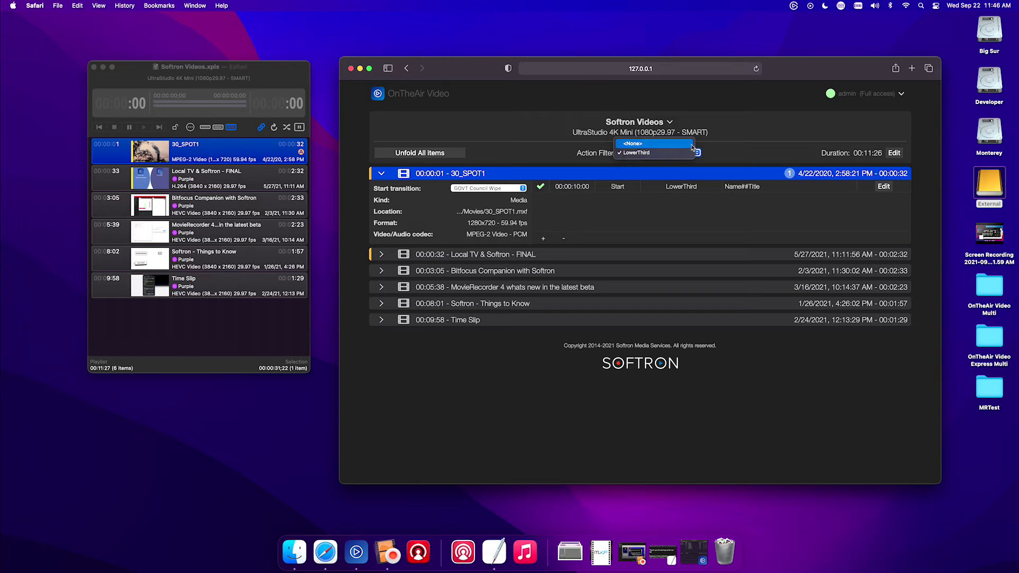
{"action": "left_click", "coordinate": [690, 143]}
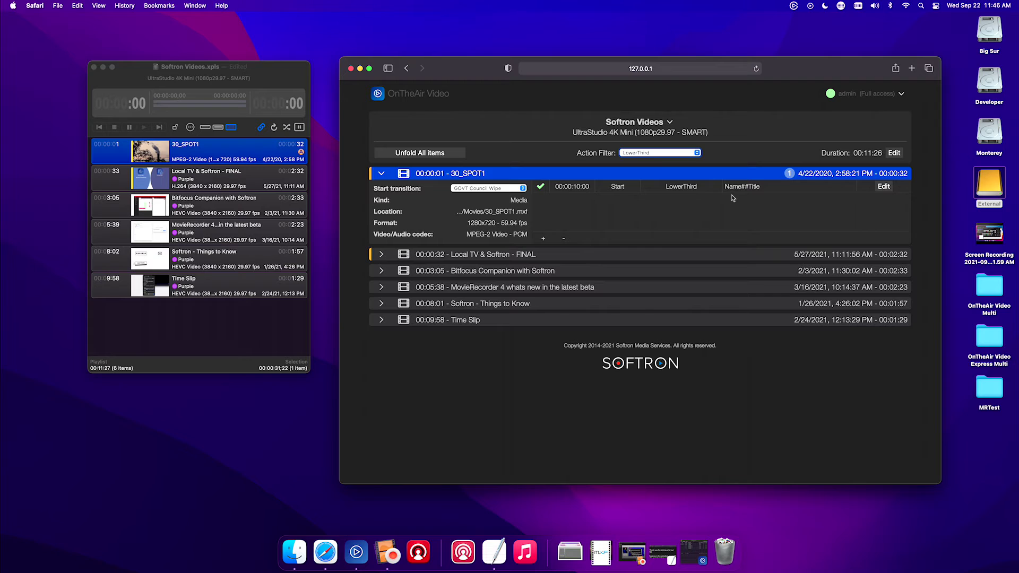
{"action": "left_click", "coordinate": [460, 155]}
{"action": "left_click", "coordinate": [460, 154]}
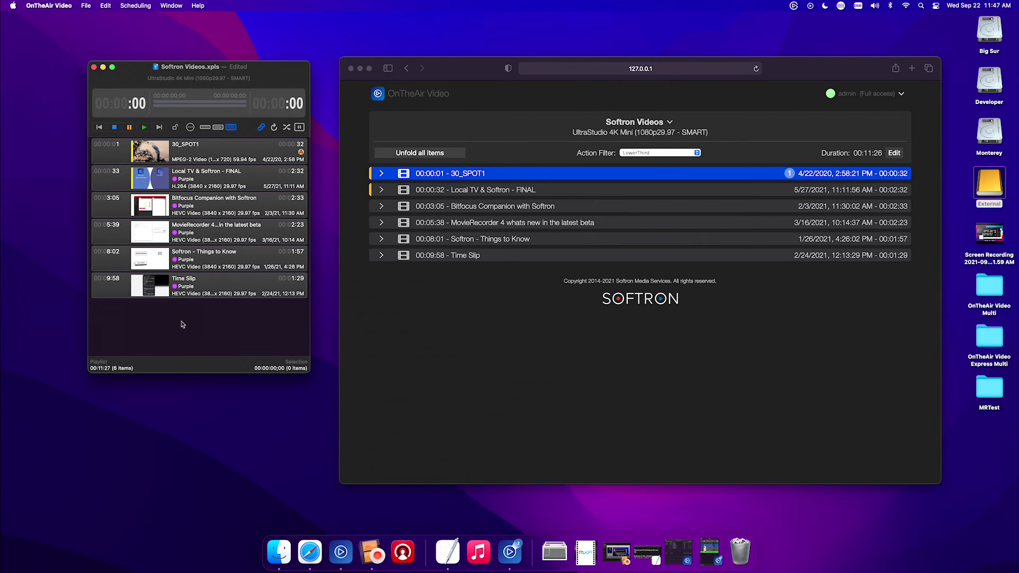
Add a one-hour (01:00:00) live clip named Duration.
{"action": "left_click", "coordinate": [85, 5]}
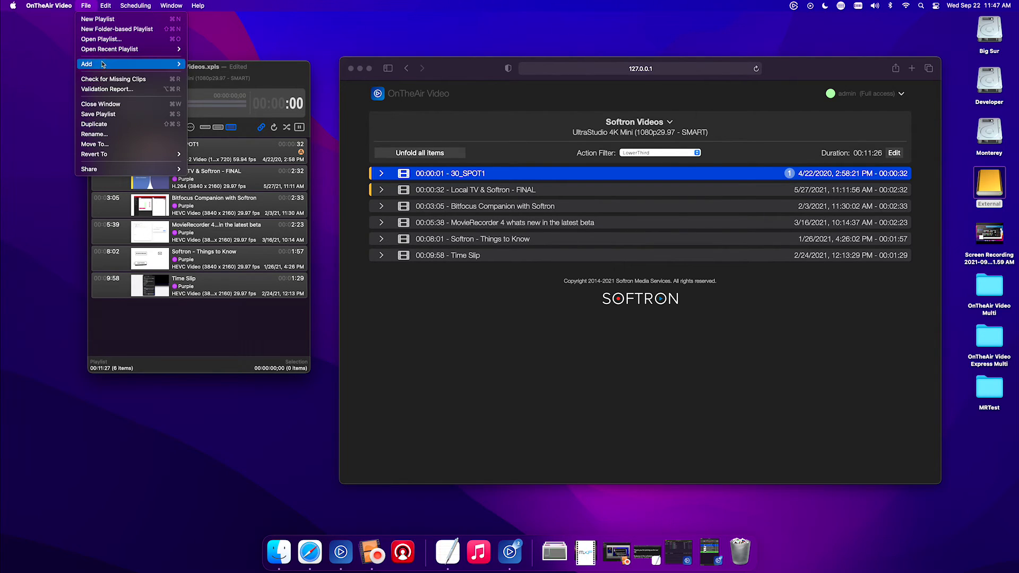
{"action": "mouse_move", "coordinate": [101, 64]}
{"action": "left_click", "coordinate": [194, 74]}
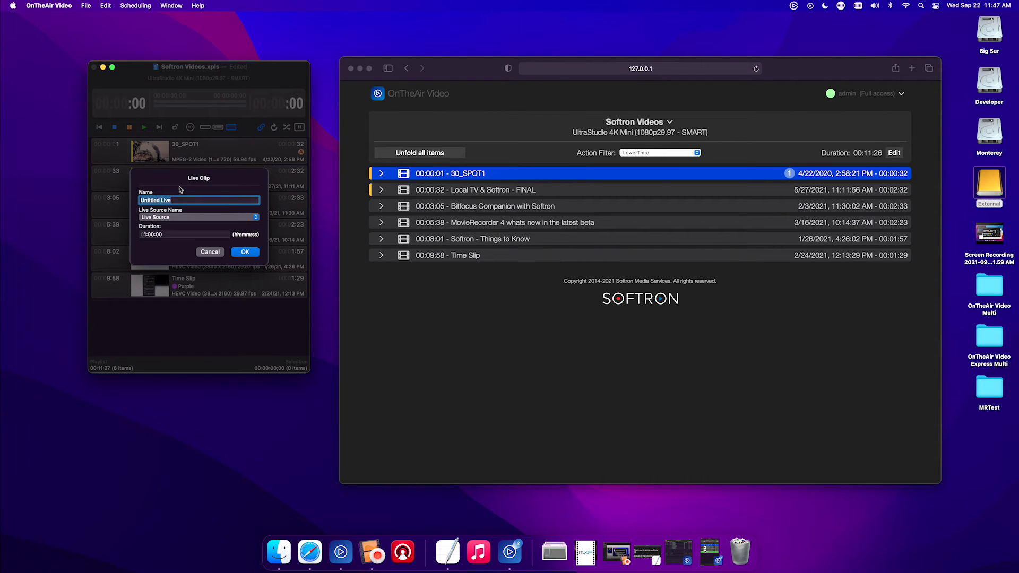
{"action": "type", "text": "Duration"}
{"action": "key", "text": "Tab"}
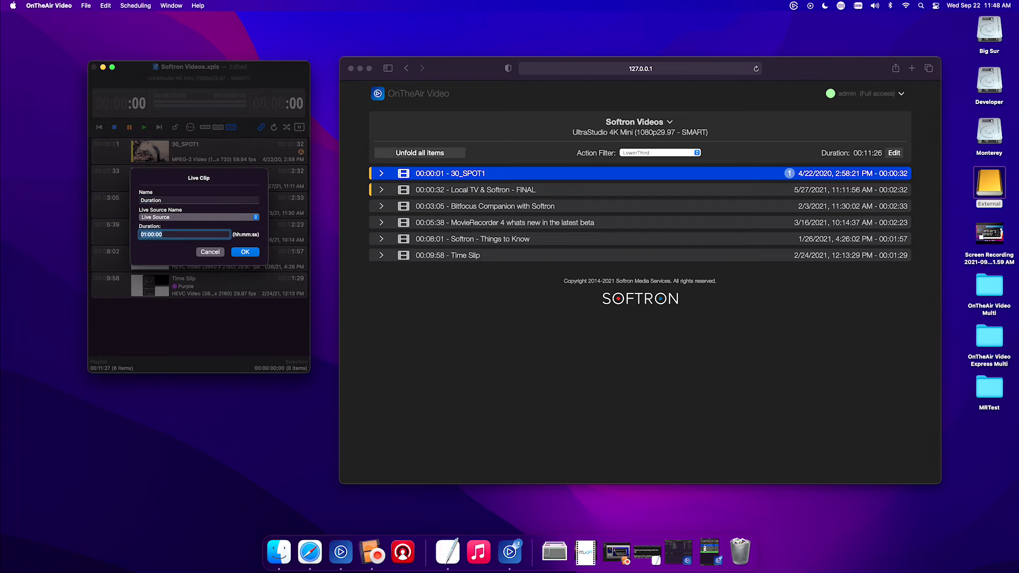
{"action": "left_click", "coordinate": [245, 252]}
Move the Duration live clip to the end of the playlist.
{"action": "left_click", "coordinate": [205, 154]}
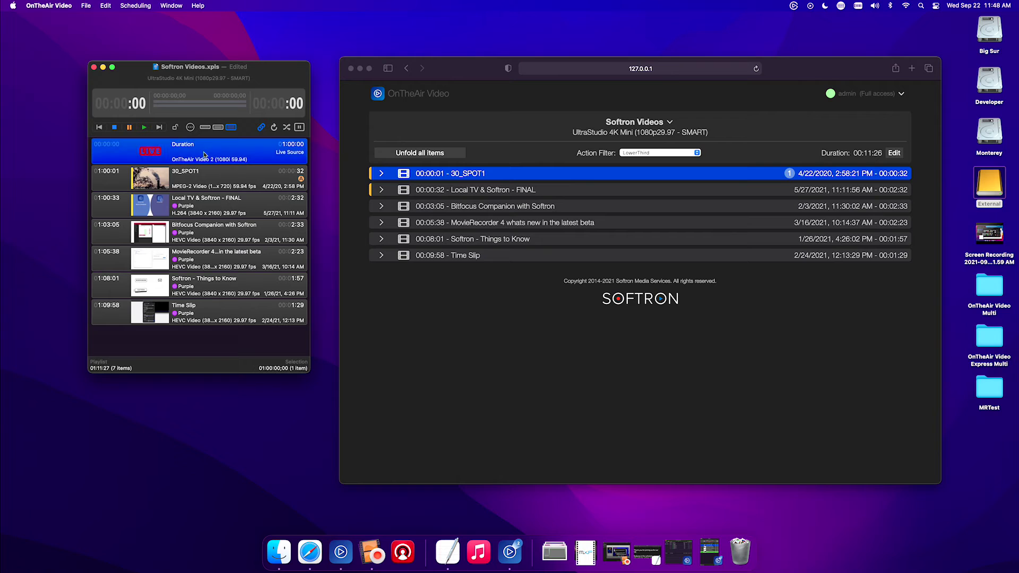
{"action": "left_click_drag", "start_coordinate": [205, 155], "coordinate": [221, 351]}
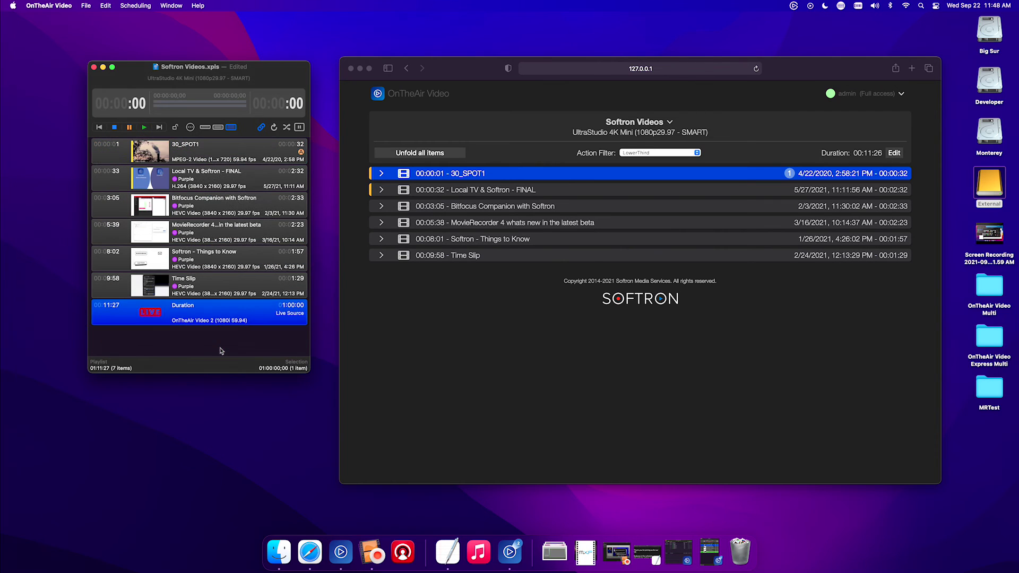
{"action": "left_click", "coordinate": [220, 351]}
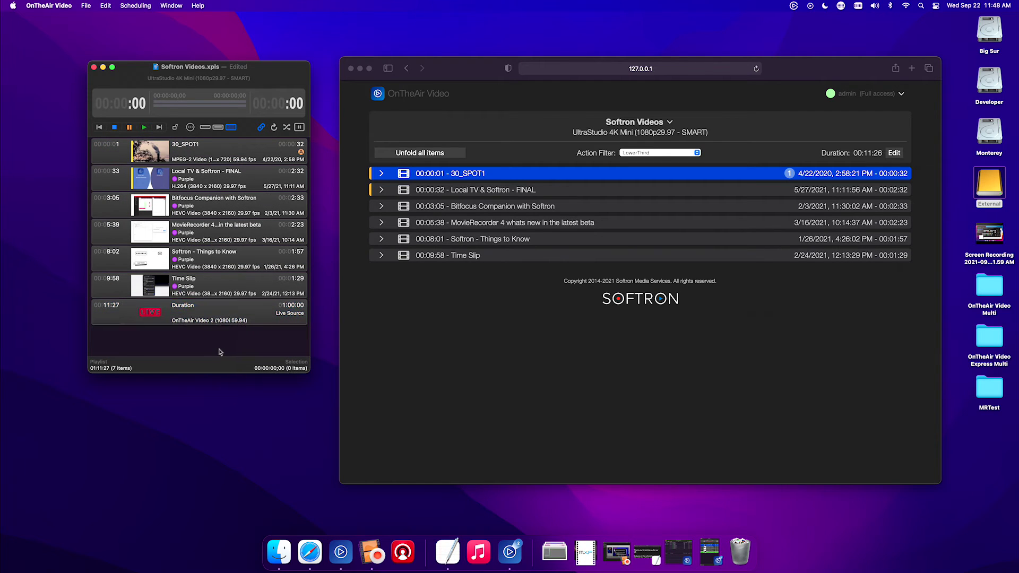
Reload the Actions Editor and give the Duration item the Softron Wipe Audio start transition.
{"action": "left_click", "coordinate": [535, 104]}
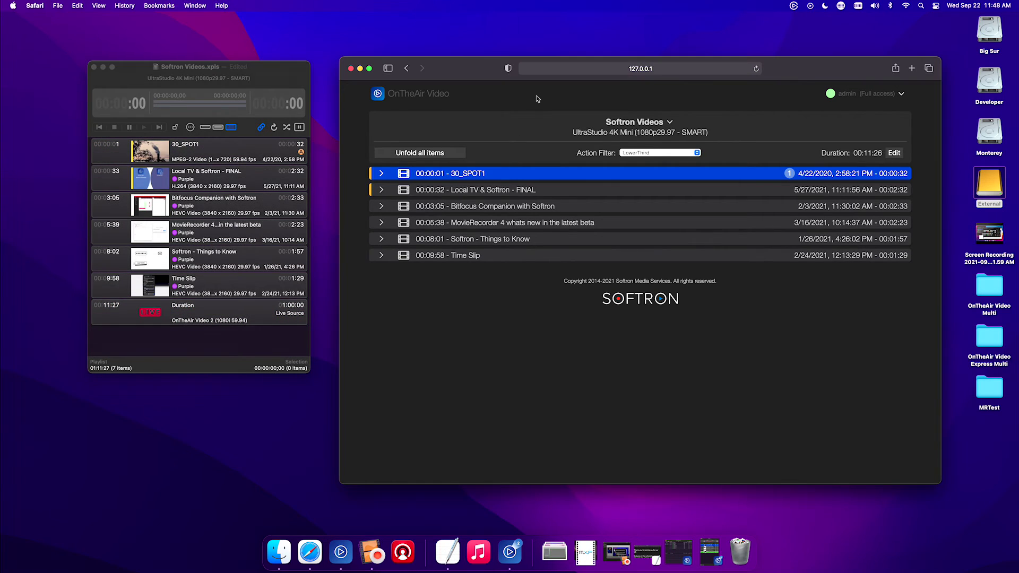
{"action": "left_click", "coordinate": [757, 69]}
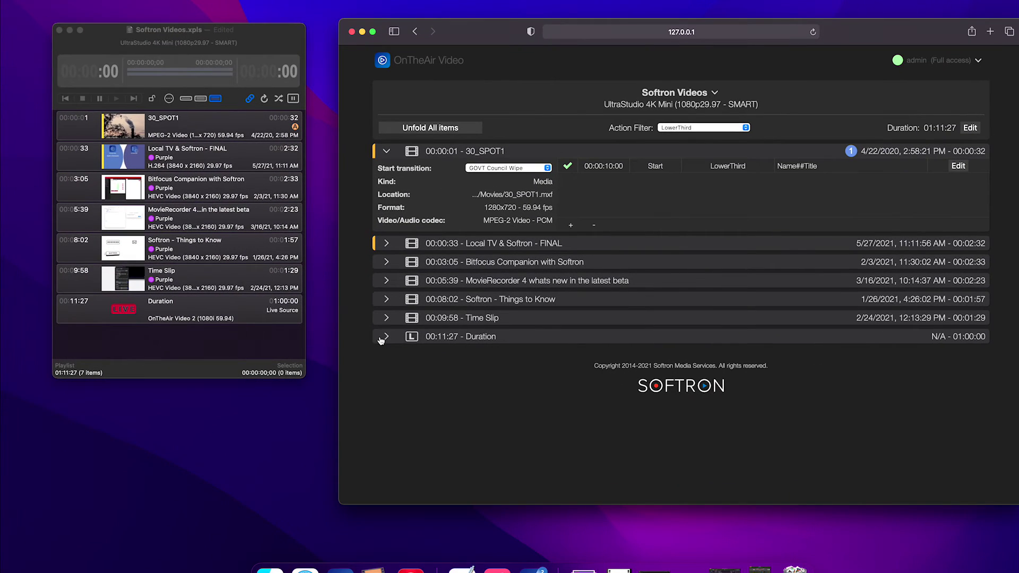
{"action": "left_click", "coordinate": [386, 337]}
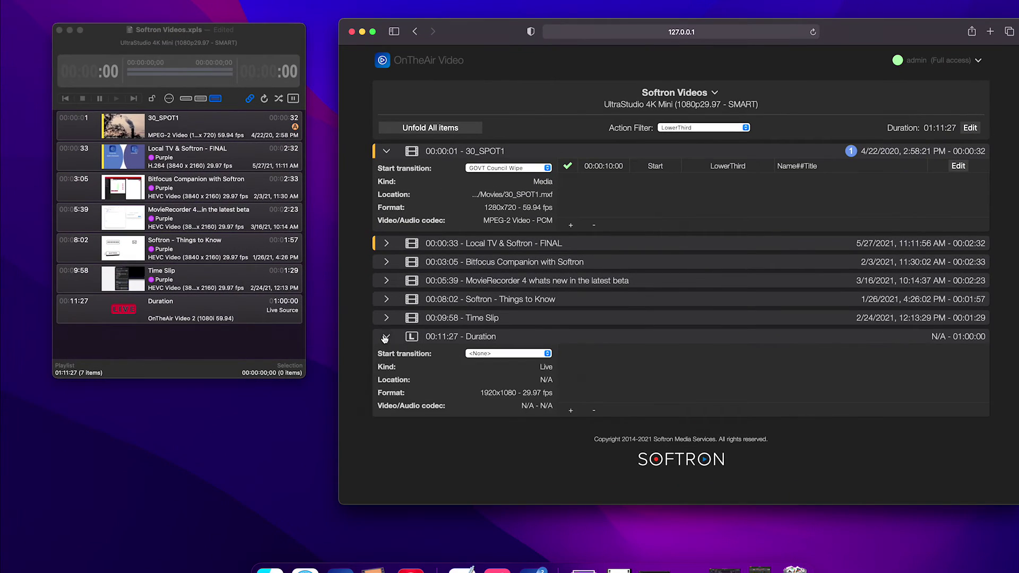
{"action": "left_click", "coordinate": [481, 353]}
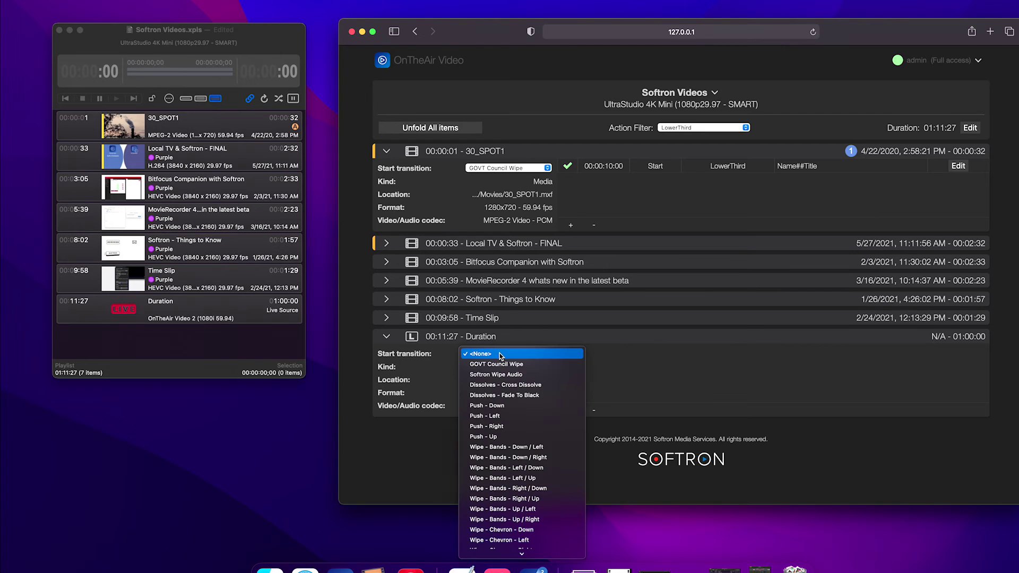
{"action": "left_click", "coordinate": [505, 375]}
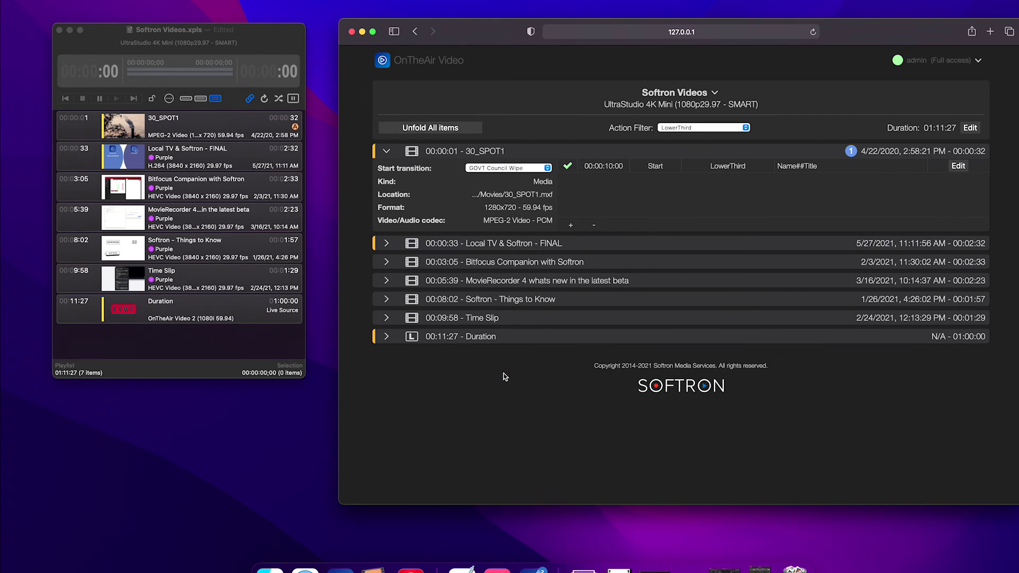
{"action": "left_click", "coordinate": [387, 338]}
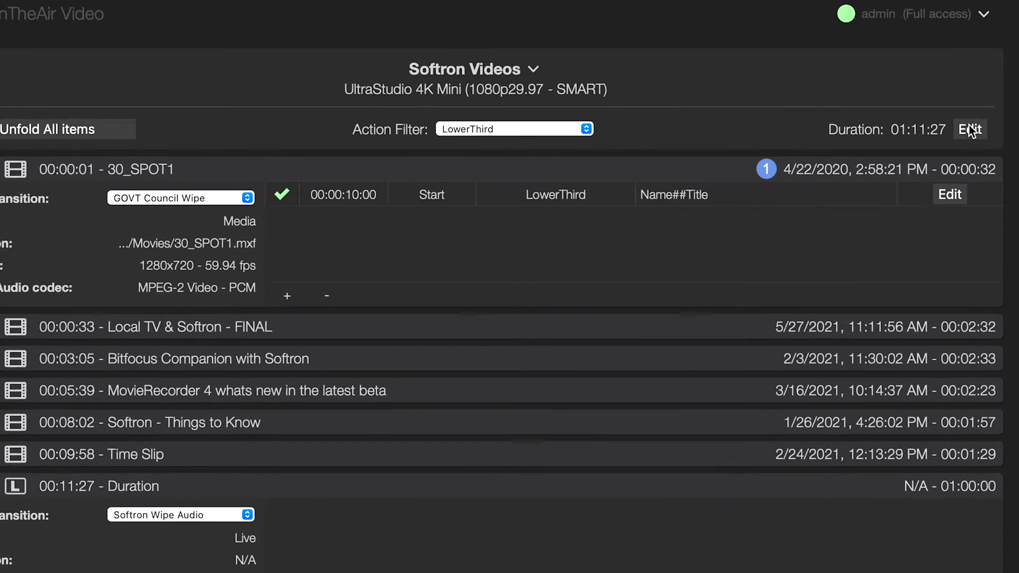
Trim the playlist duration to 00:30:00, then to 00:15:00.
{"action": "left_click", "coordinate": [971, 128]}
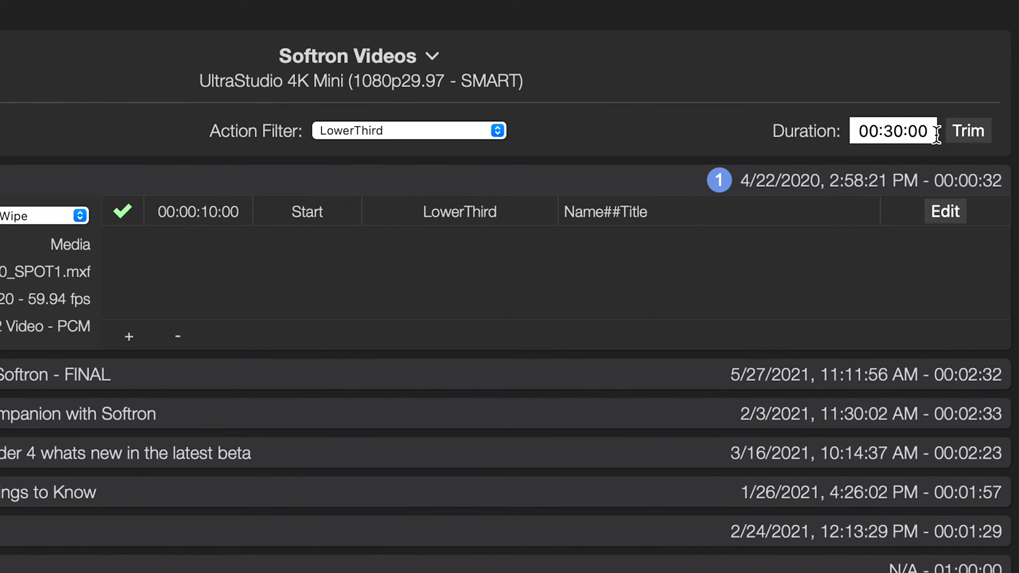
{"action": "left_click", "coordinate": [975, 132]}
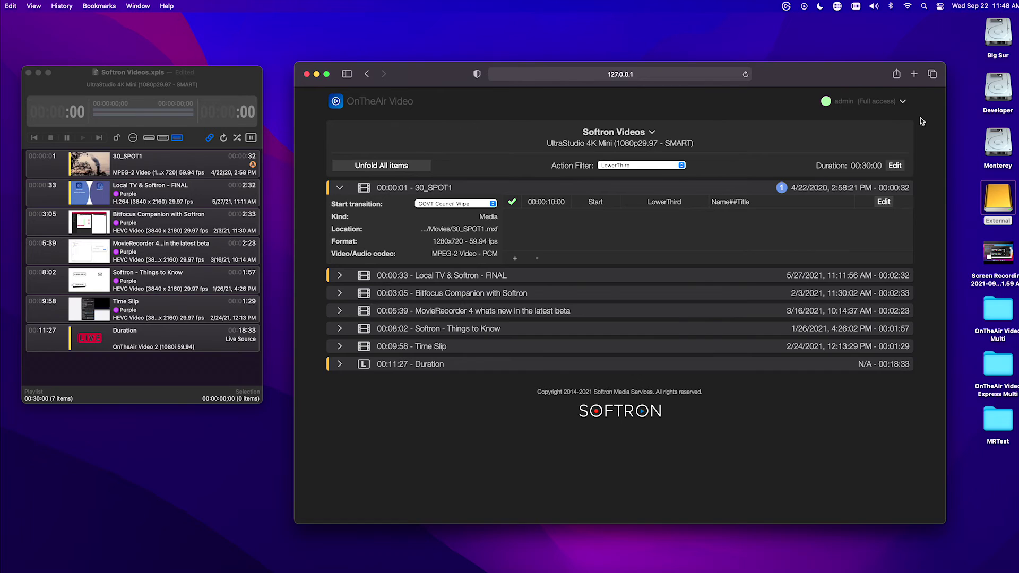
{"action": "left_click", "coordinate": [895, 167]}
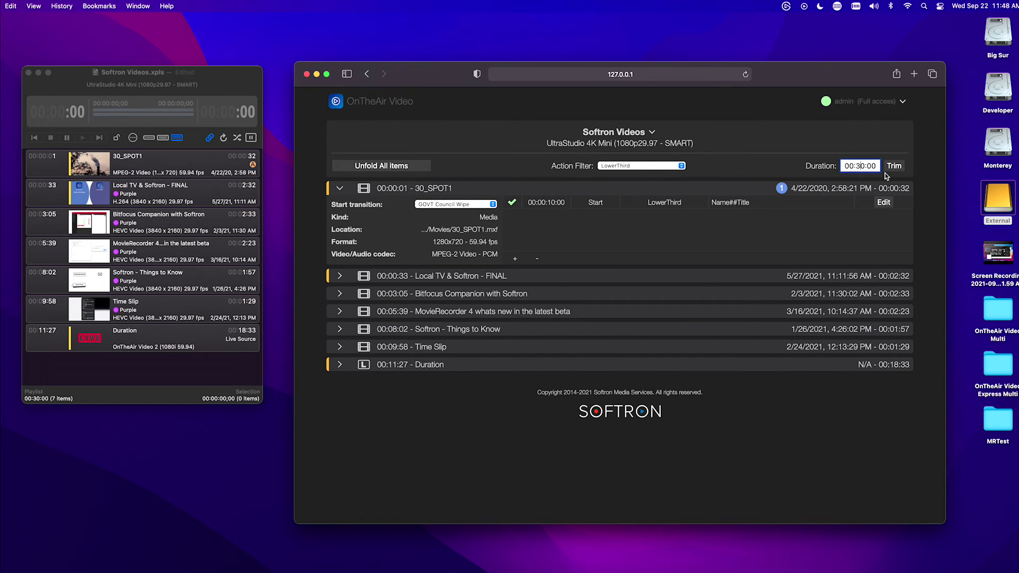
{"action": "double_click", "coordinate": [860, 166]}
{"action": "type", "text": "00:15:00"}
{"action": "left_click", "coordinate": [894, 166]}
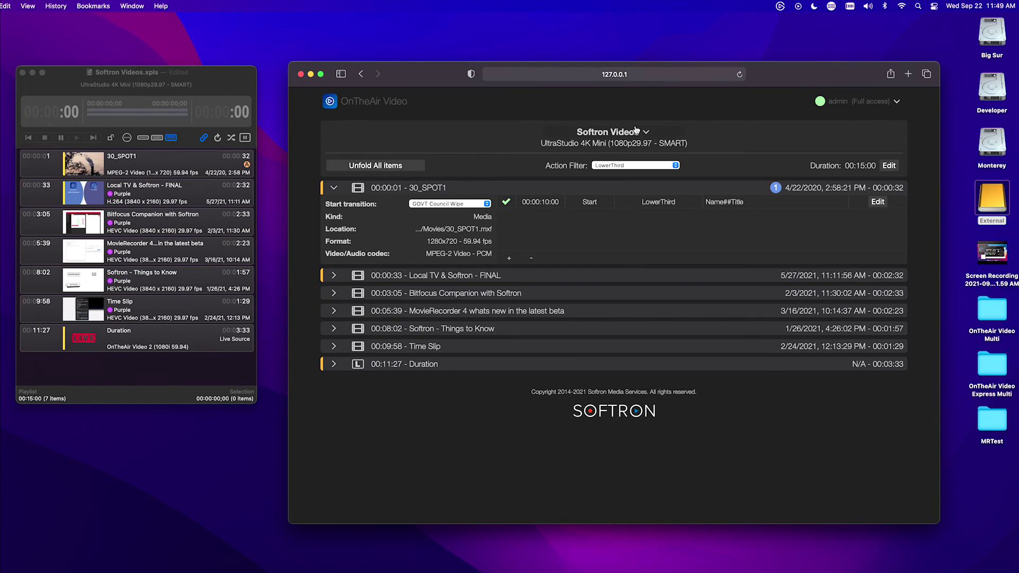
Open the 5pm Show playlist (13 clips, 01:00:00) in place of Softron Videos.
{"action": "left_click", "coordinate": [636, 133]}
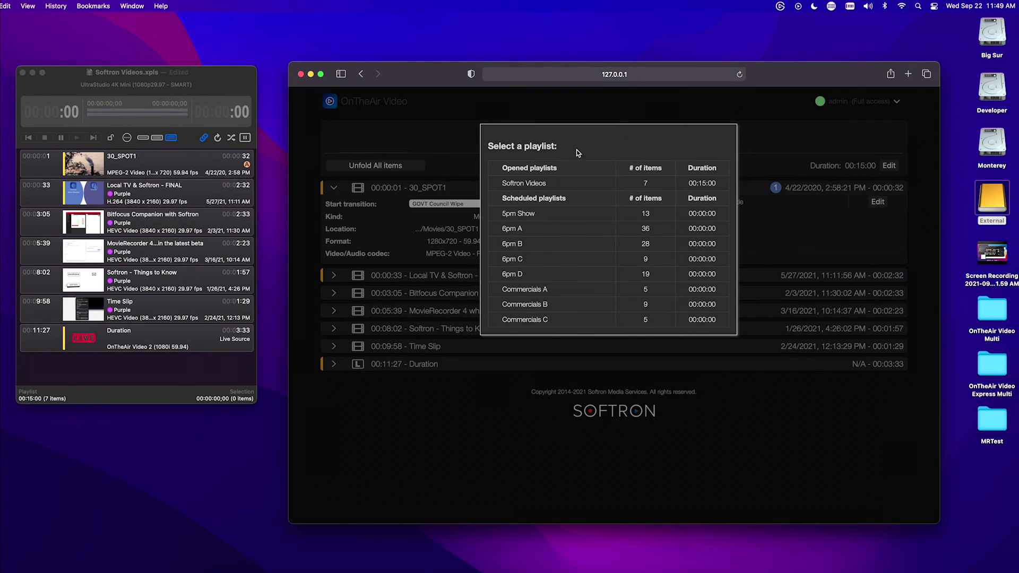
{"action": "left_click", "coordinate": [557, 213]}
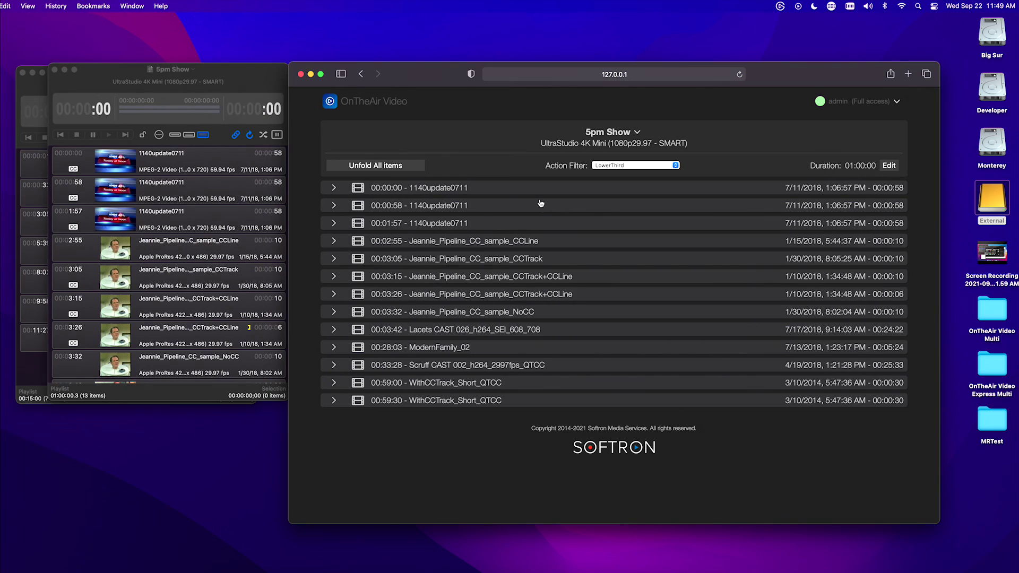